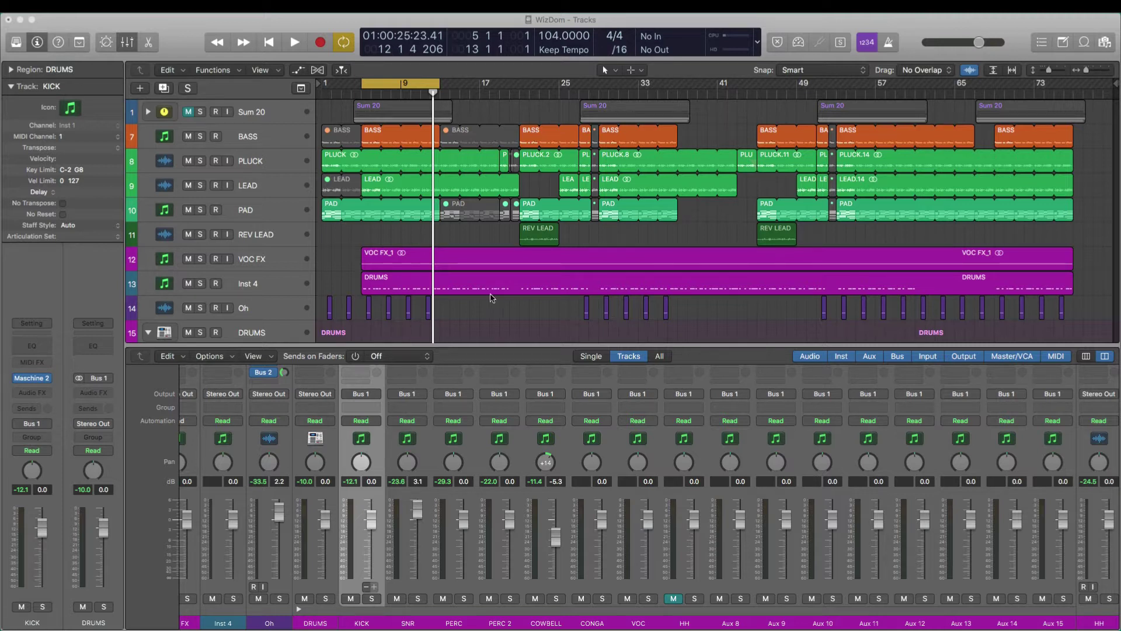
Step: Open Maschine 2 on the KICK track and audition Joro Kick_D, Snare CapoKotta 2 and Conga Butter to check their output assignments
{"action": "left_click", "coordinate": [32, 378]}
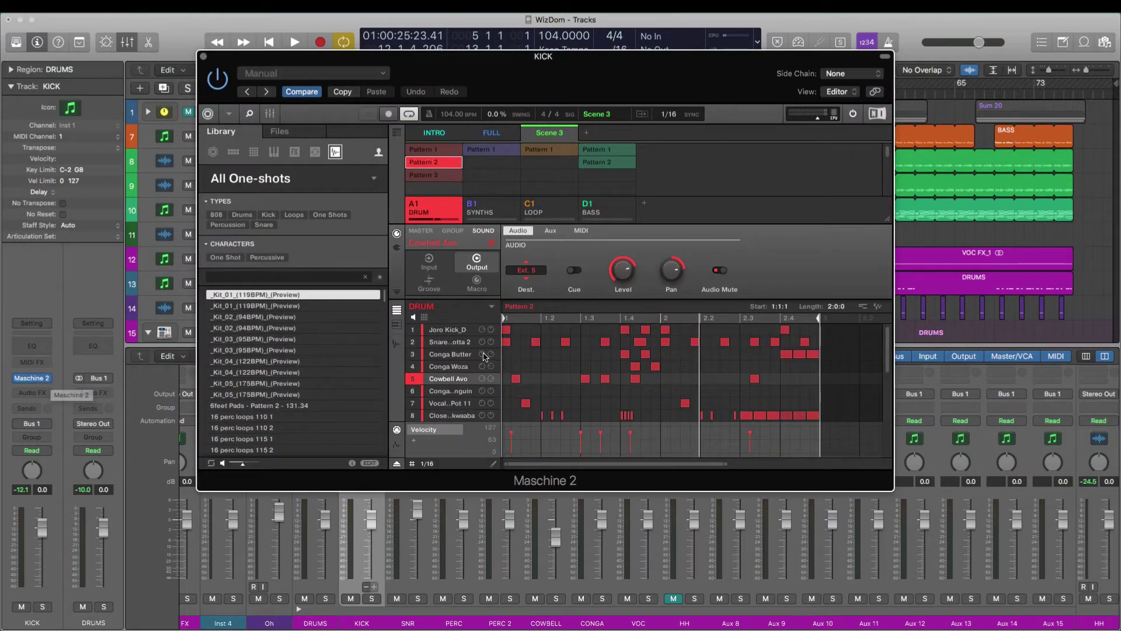
{"action": "left_click", "coordinate": [451, 331]}
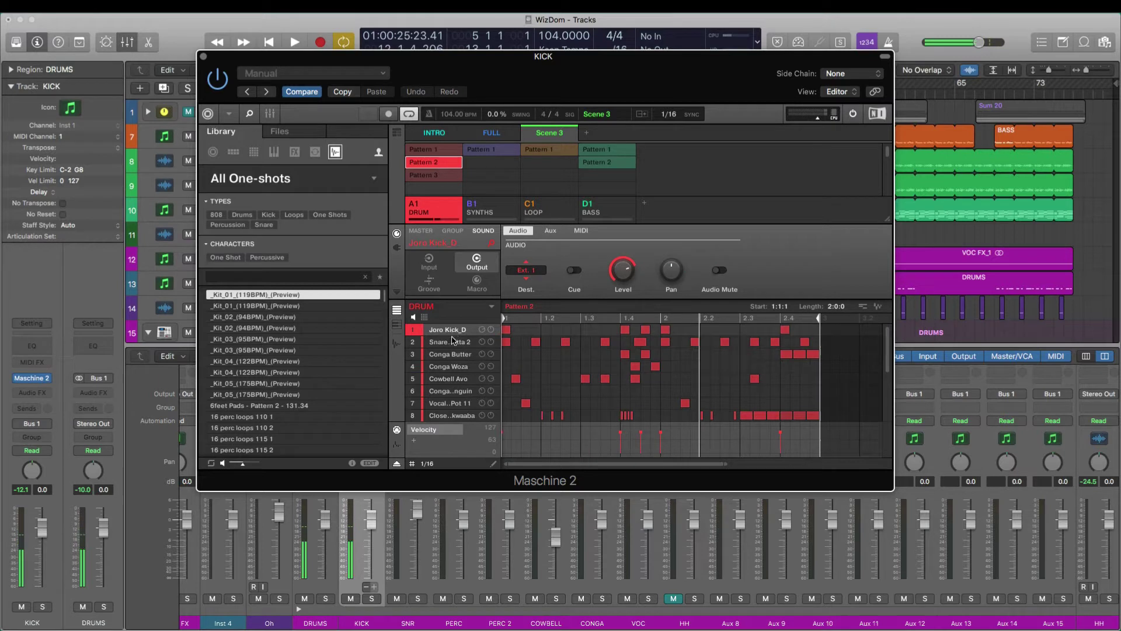
{"action": "left_click", "coordinate": [450, 342]}
{"action": "left_click", "coordinate": [450, 354]}
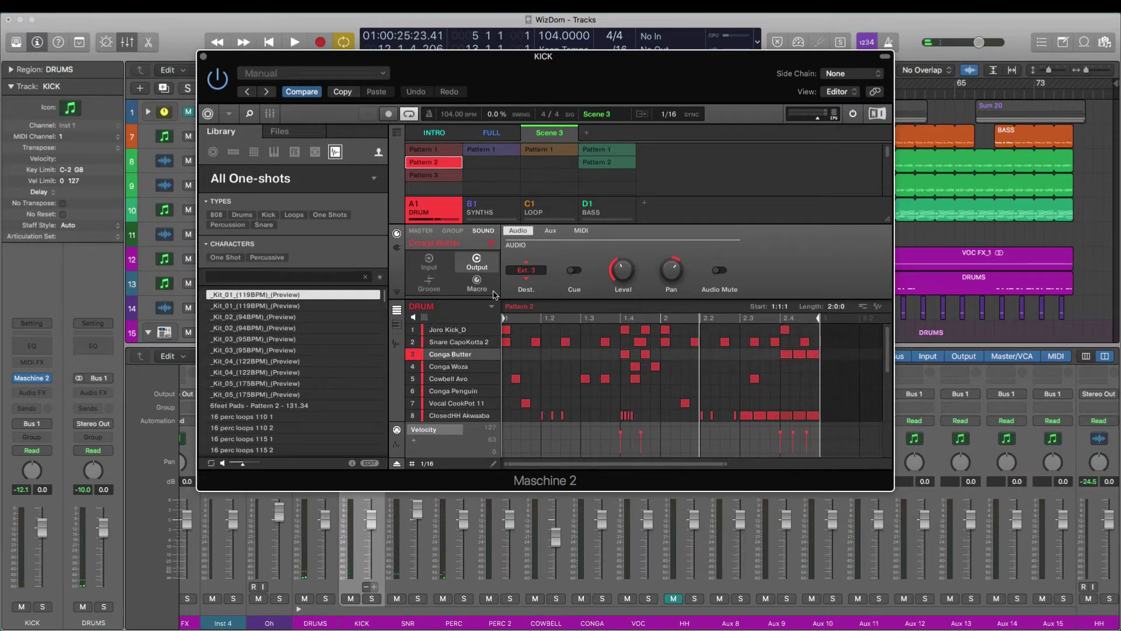
{"action": "left_click", "coordinate": [448, 330]}
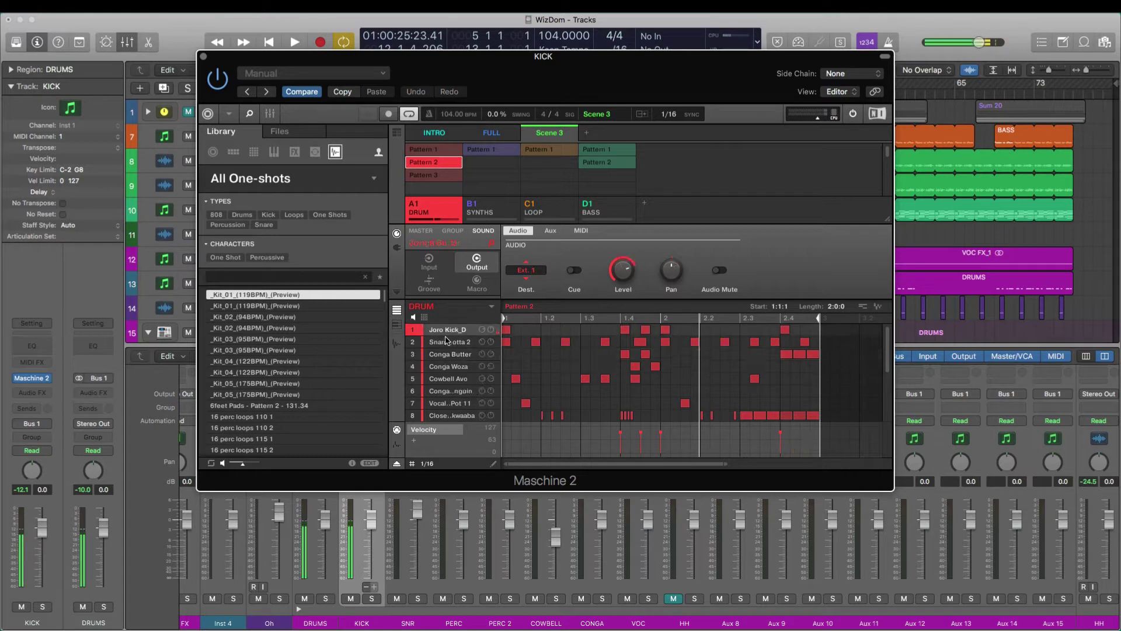
{"action": "left_click", "coordinate": [446, 342]}
{"action": "left_click", "coordinate": [448, 355]}
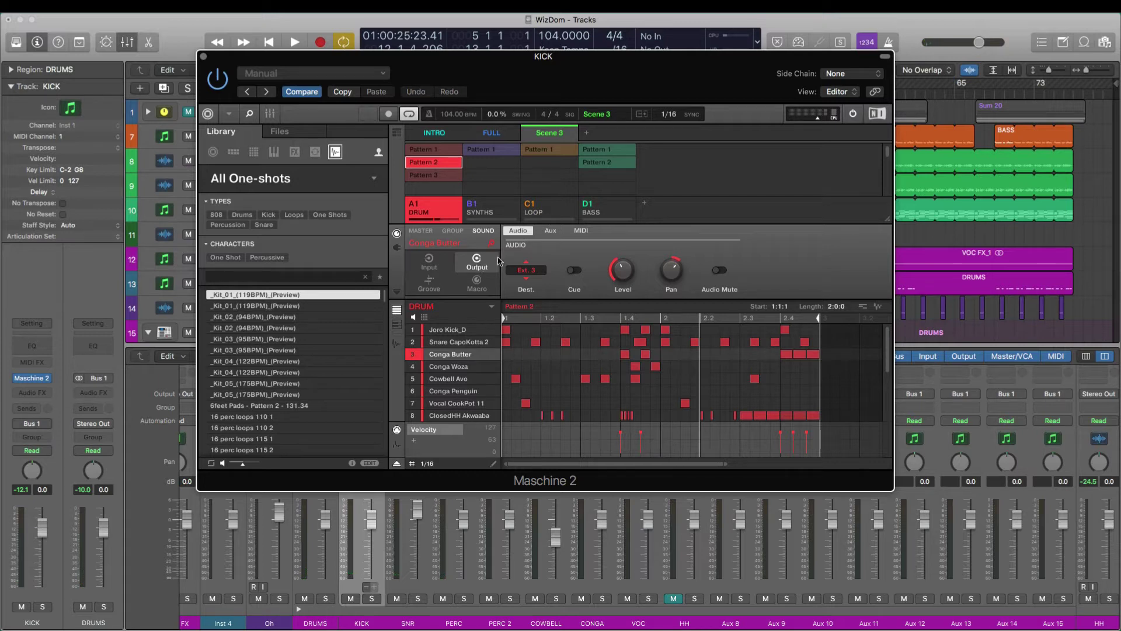
Step: Audition Conga Woza, compare its output assignment with the mixer channels, and close the Maschine 2 window
{"action": "left_click", "coordinate": [397, 246]}
{"action": "left_click", "coordinate": [397, 233]}
{"action": "mouse_move", "coordinate": [442, 357]}
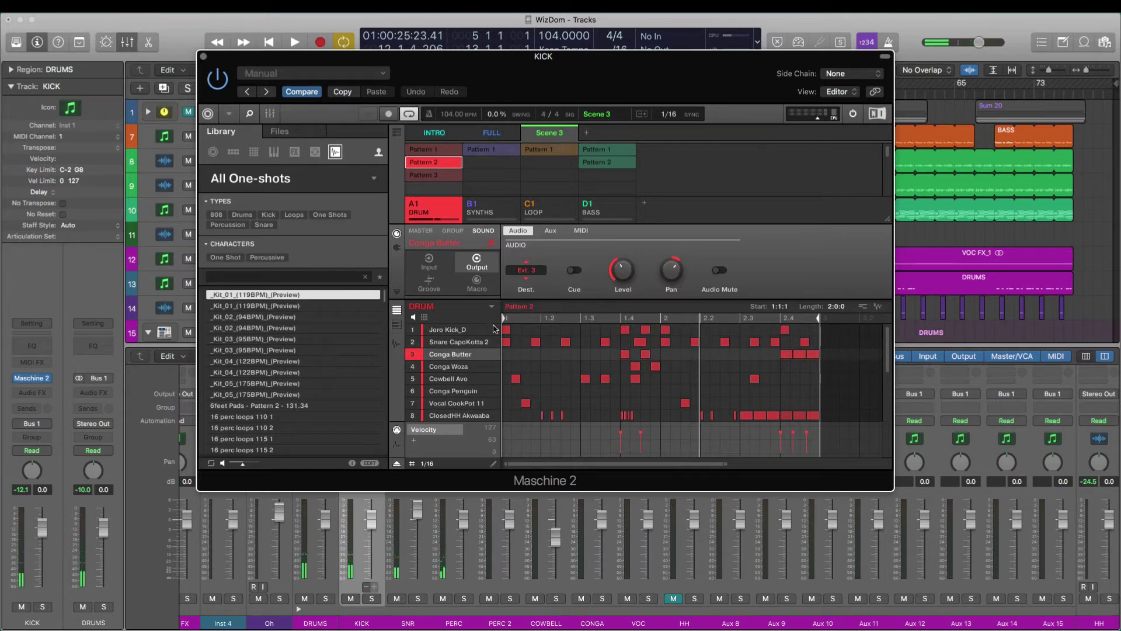
{"action": "left_click", "coordinate": [453, 368]}
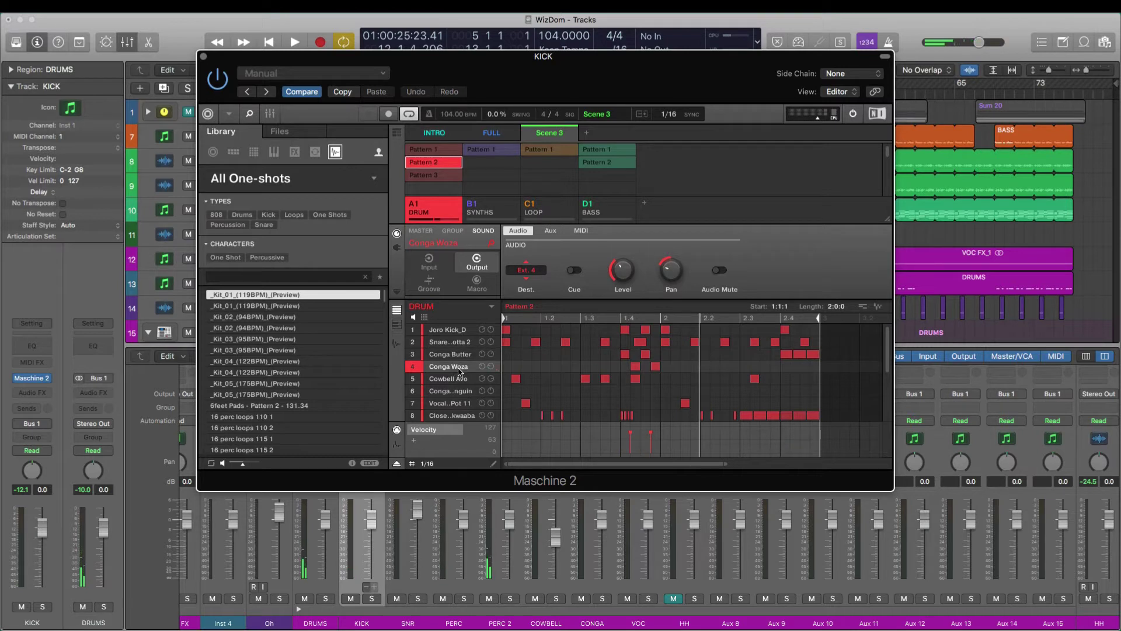
{"action": "left_click", "coordinate": [366, 624]}
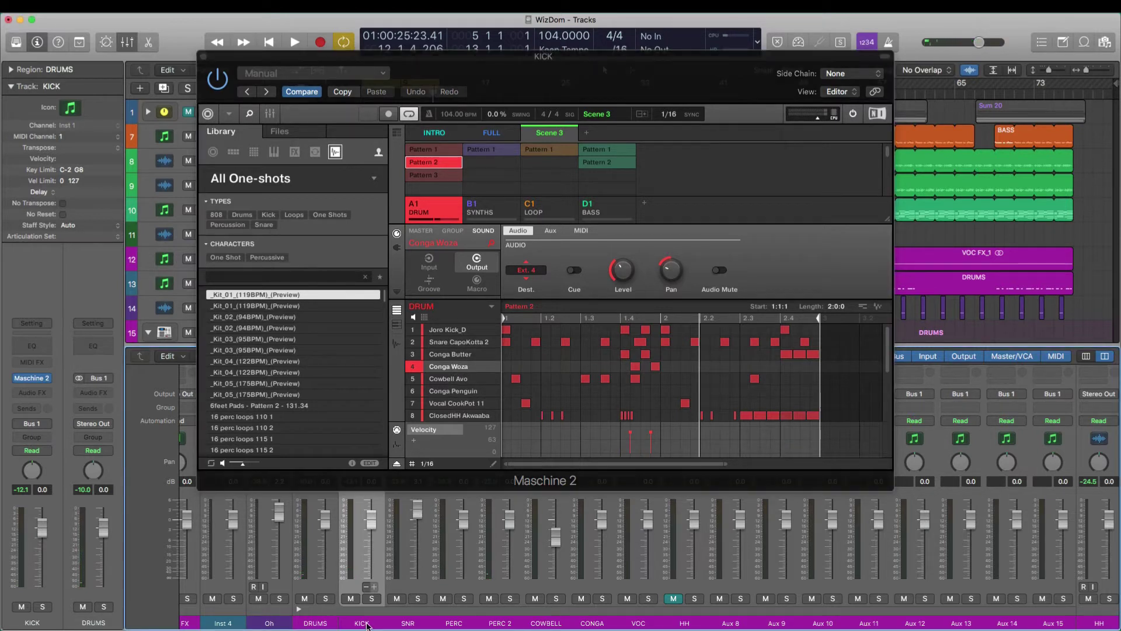
{"action": "left_click", "coordinate": [204, 58]}
Step: Check the Multi-Output (16xStereo) setting of the KICK track's Maschine 2 instrument against the drum channels in the mixer
{"action": "left_click", "coordinate": [53, 380]}
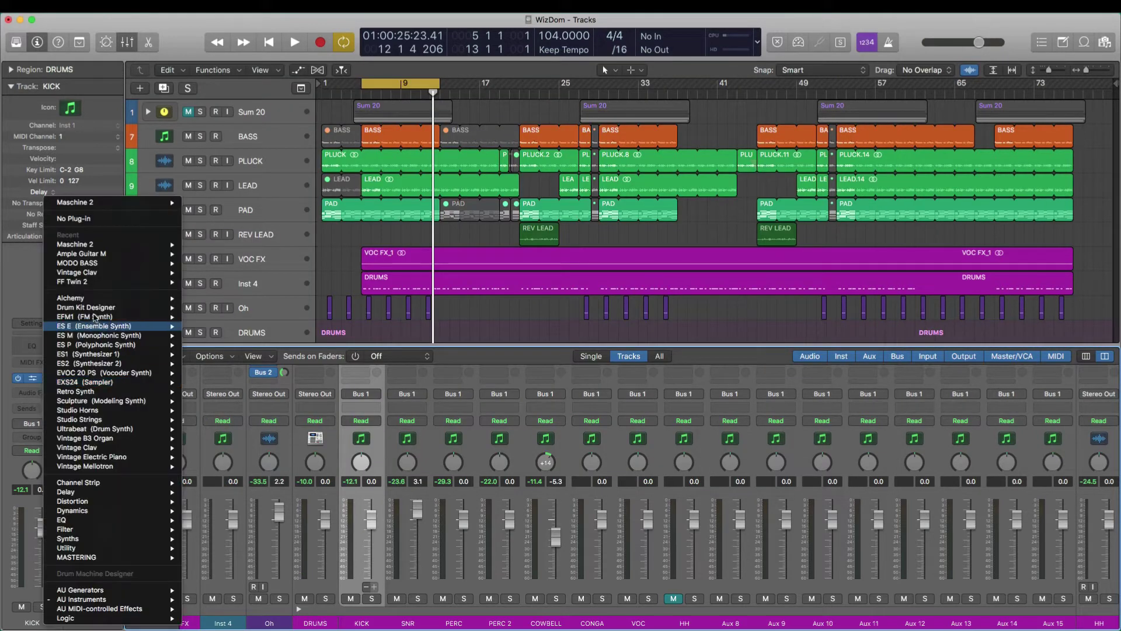
{"action": "mouse_move", "coordinate": [106, 204]}
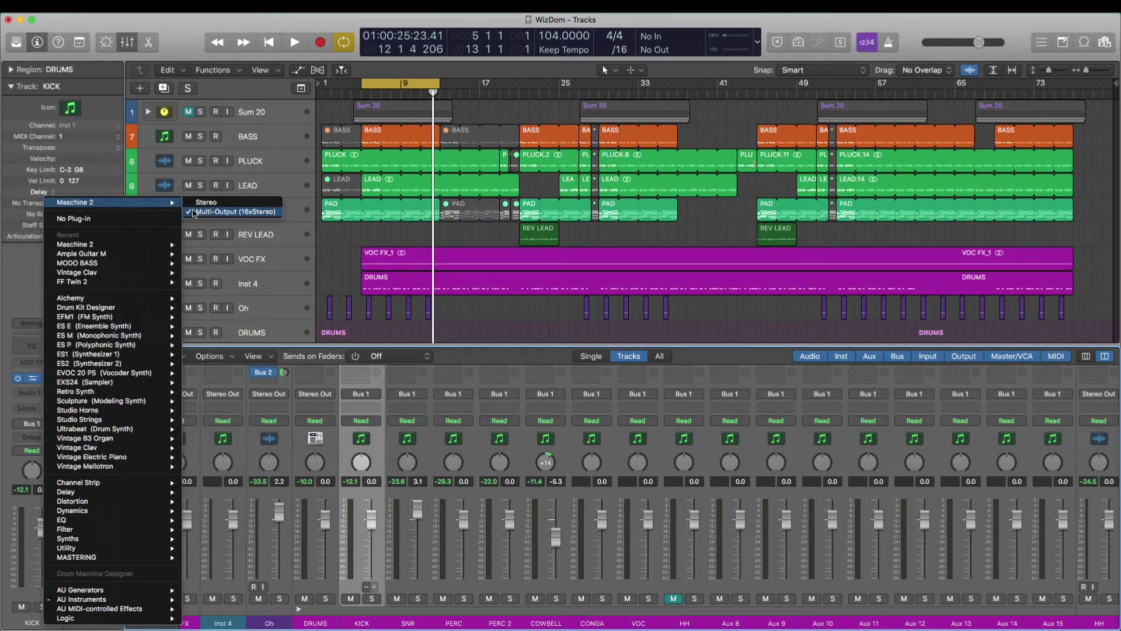
{"action": "left_click", "coordinate": [367, 623]}
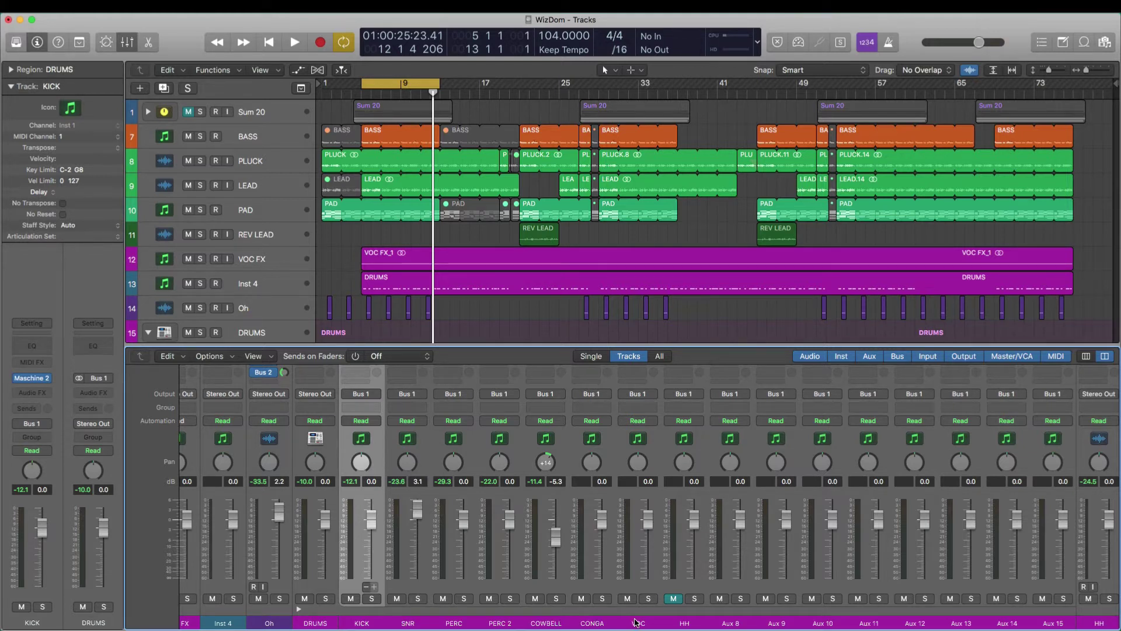
{"action": "mouse_move", "coordinate": [636, 629]}
Step: Reopen Maschine 2 and inspect the Group MIDI Batch Setup options of the DRUM group, leaving them as they are
{"action": "left_click", "coordinate": [39, 383]}
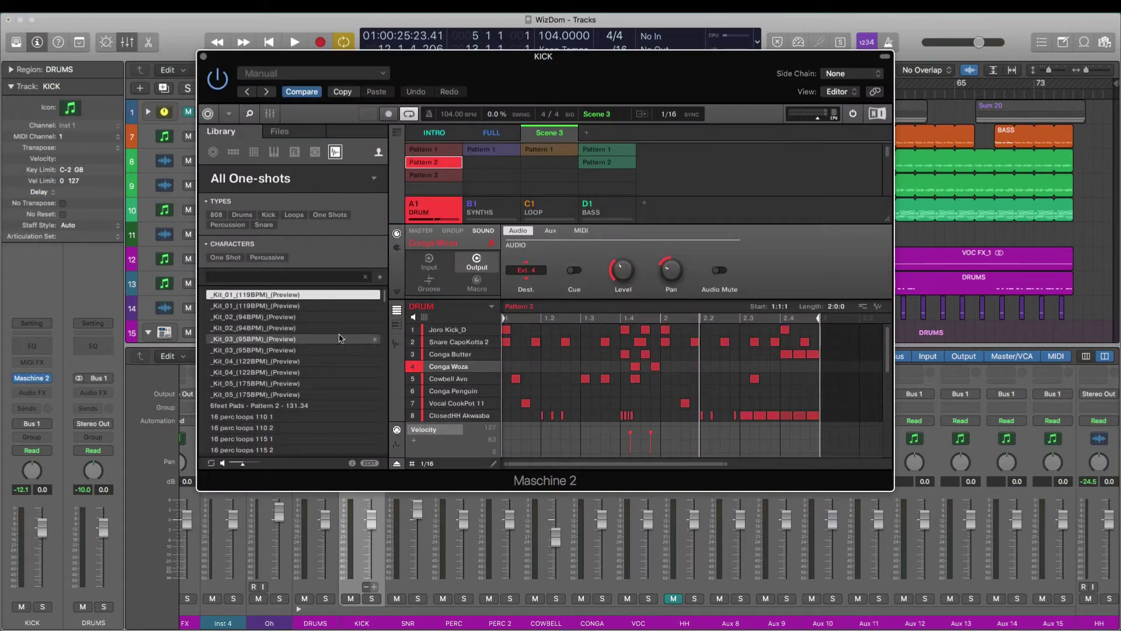
{"action": "left_click", "coordinate": [467, 310]}
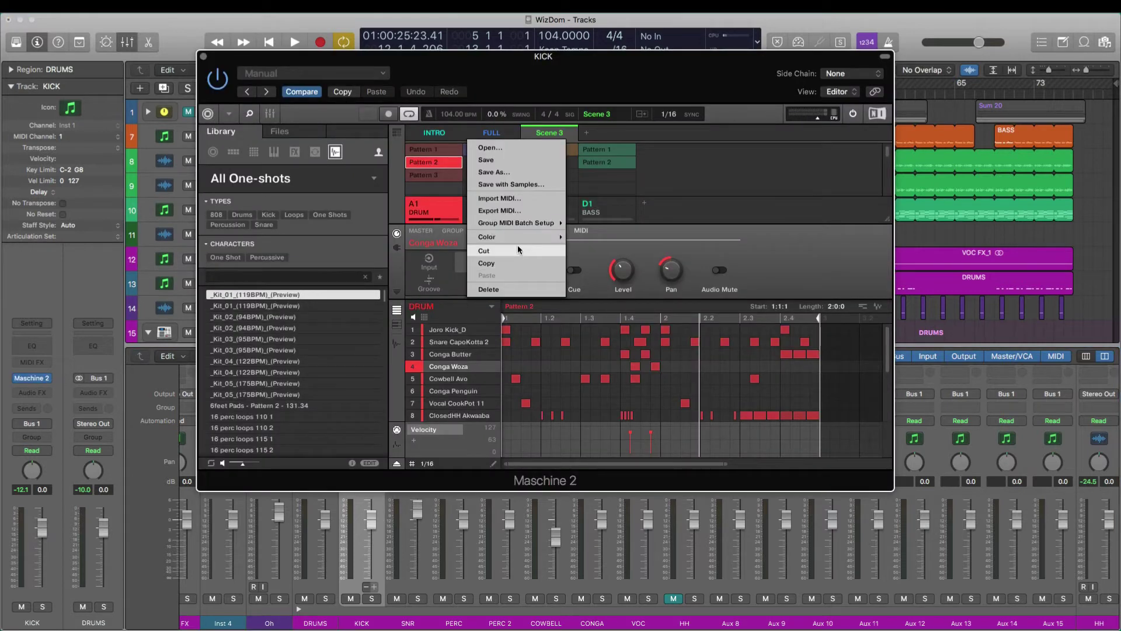
{"action": "mouse_move", "coordinate": [522, 226]}
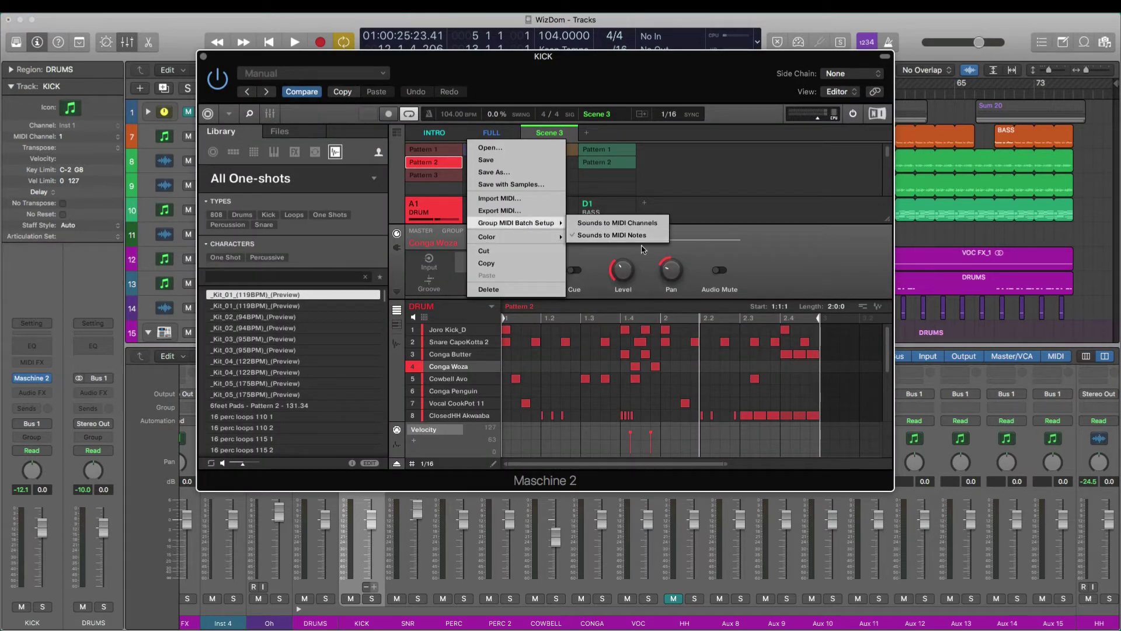
{"action": "left_click", "coordinate": [421, 309]}
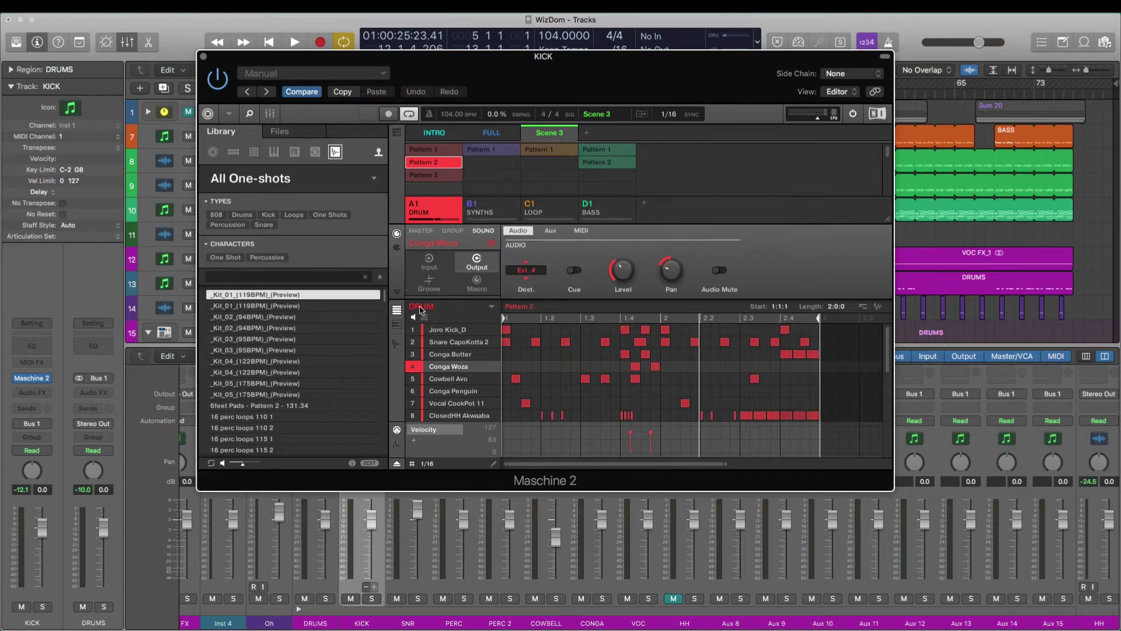
{"action": "right_click", "coordinate": [434, 212]}
{"action": "mouse_move", "coordinate": [493, 291]}
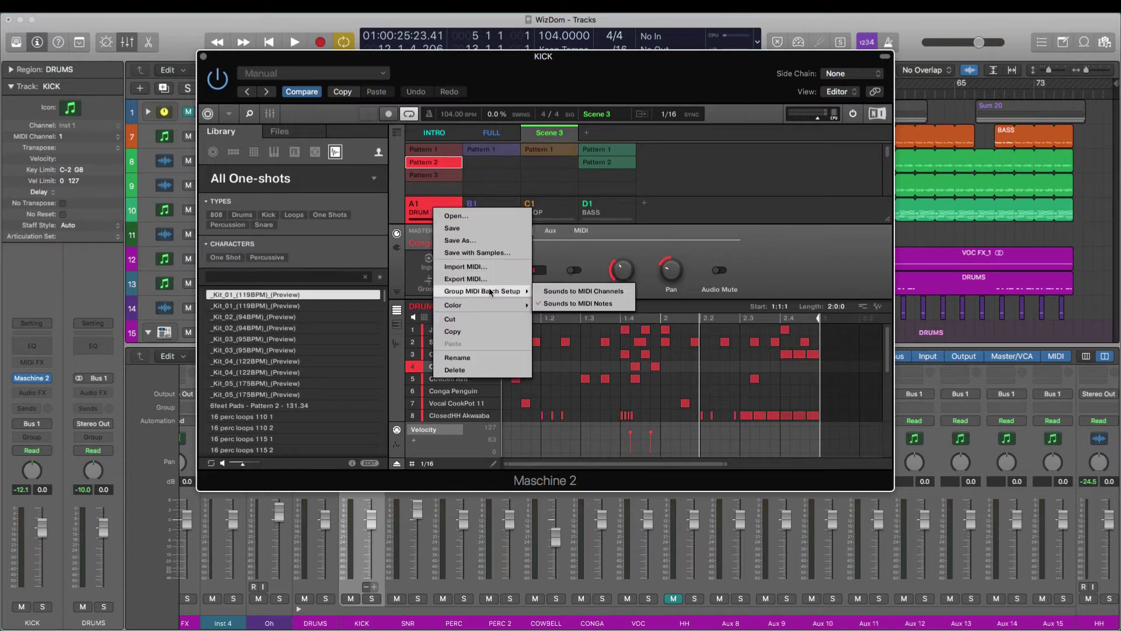
{"action": "left_click", "coordinate": [778, 285]}
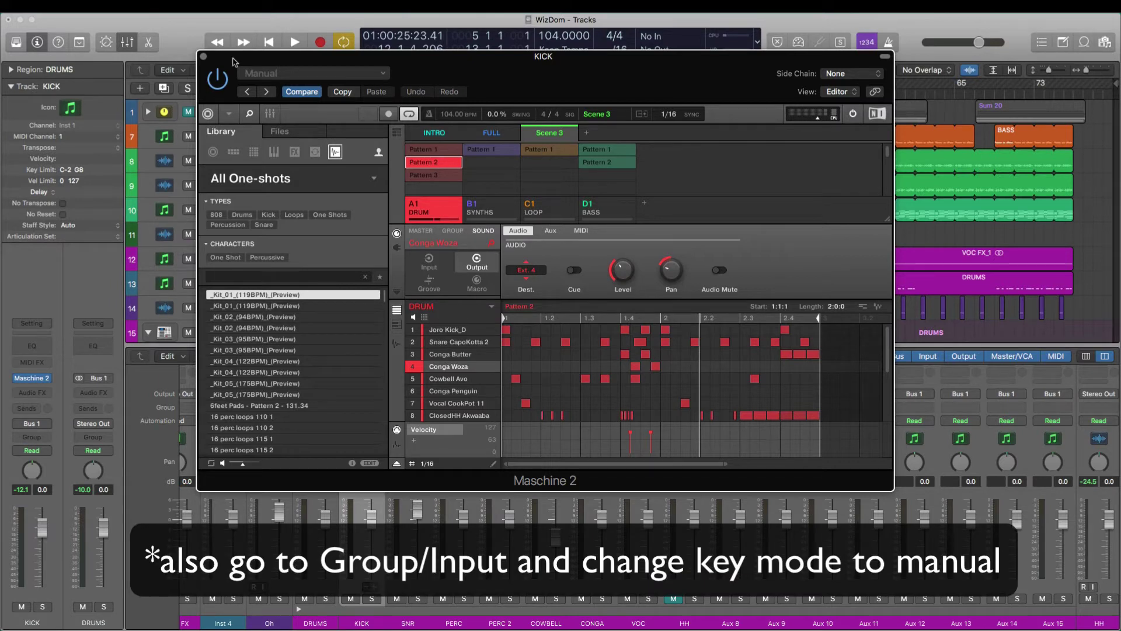
{"action": "left_click", "coordinate": [204, 57]}
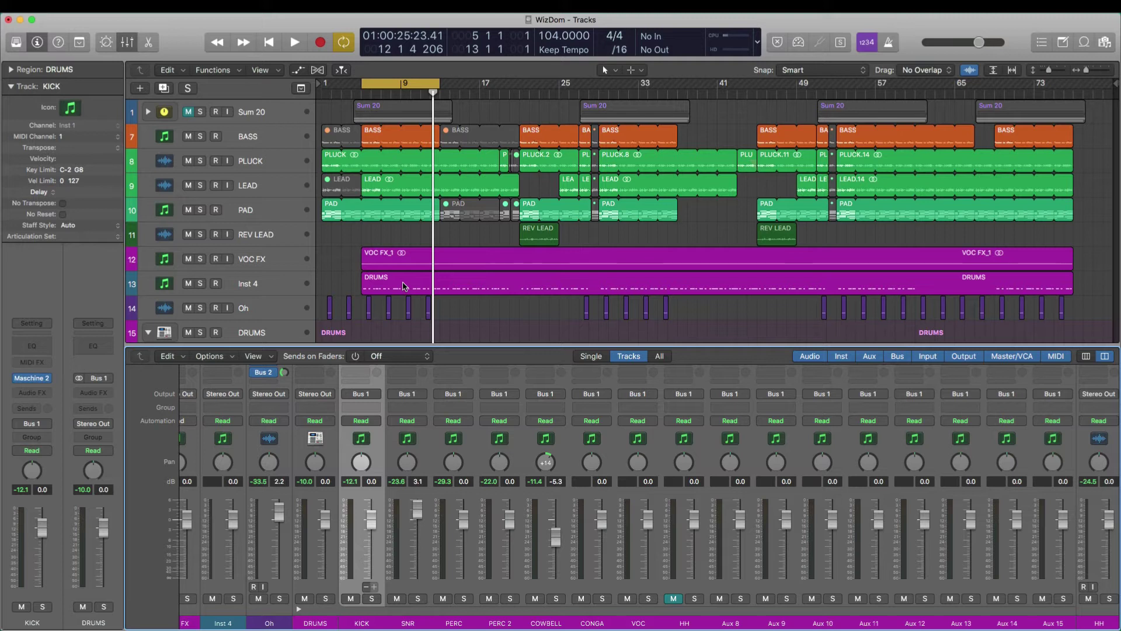
Step: Examine the Joro Kick_D and Snare CapoKotta 2 sounds of the DRUM group in Maschine 2's keyboard view
{"action": "left_click", "coordinate": [32, 379]}
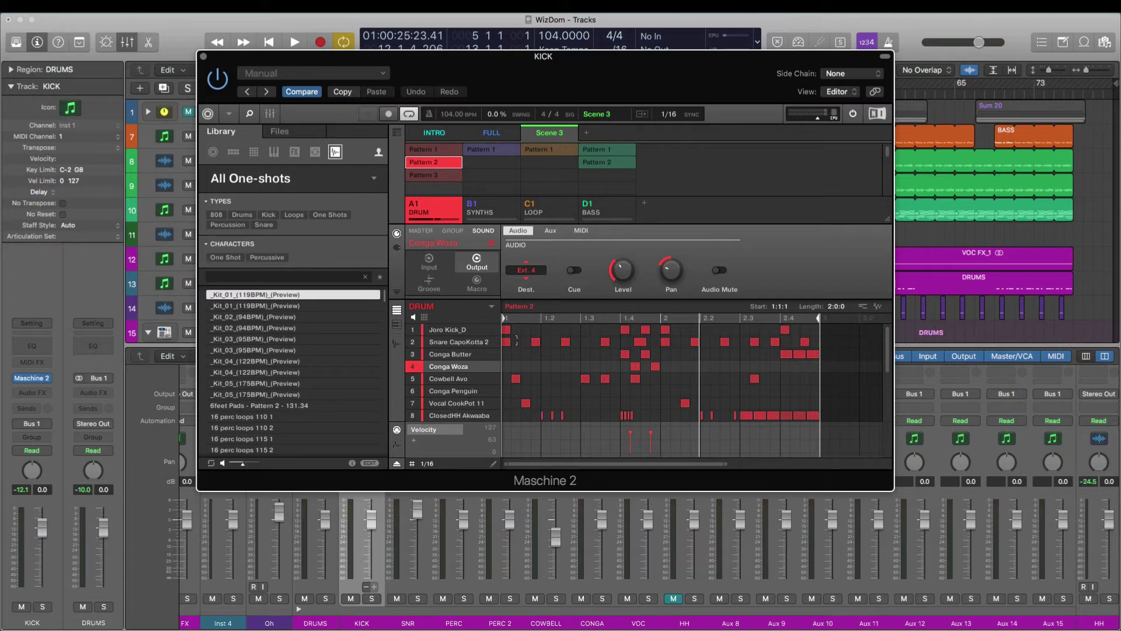
{"action": "left_click", "coordinate": [432, 331]}
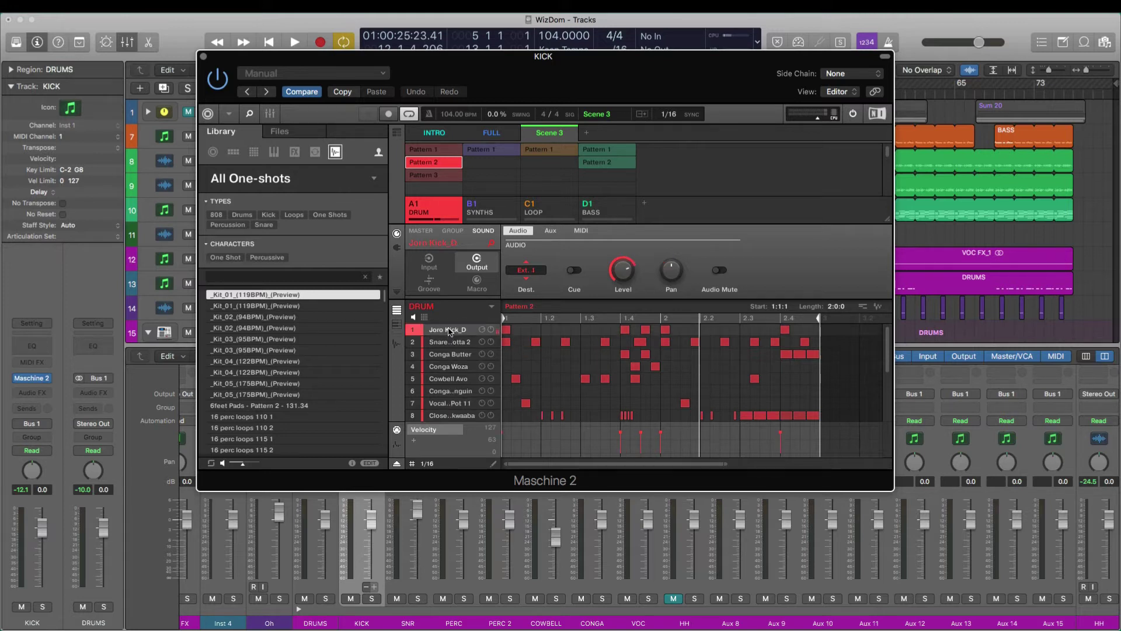
{"action": "left_click", "coordinate": [396, 344]}
{"action": "left_click", "coordinate": [396, 344]}
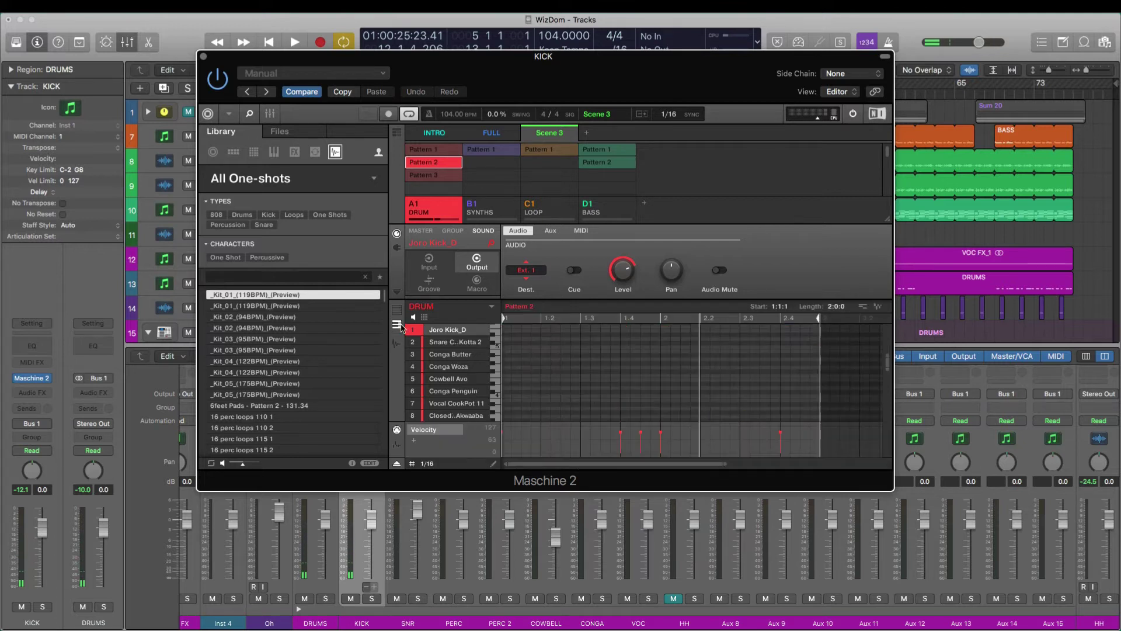
{"action": "left_click", "coordinate": [398, 325]}
{"action": "left_click_drag", "start_coordinate": [878, 308], "coordinate": [1057, 236]}
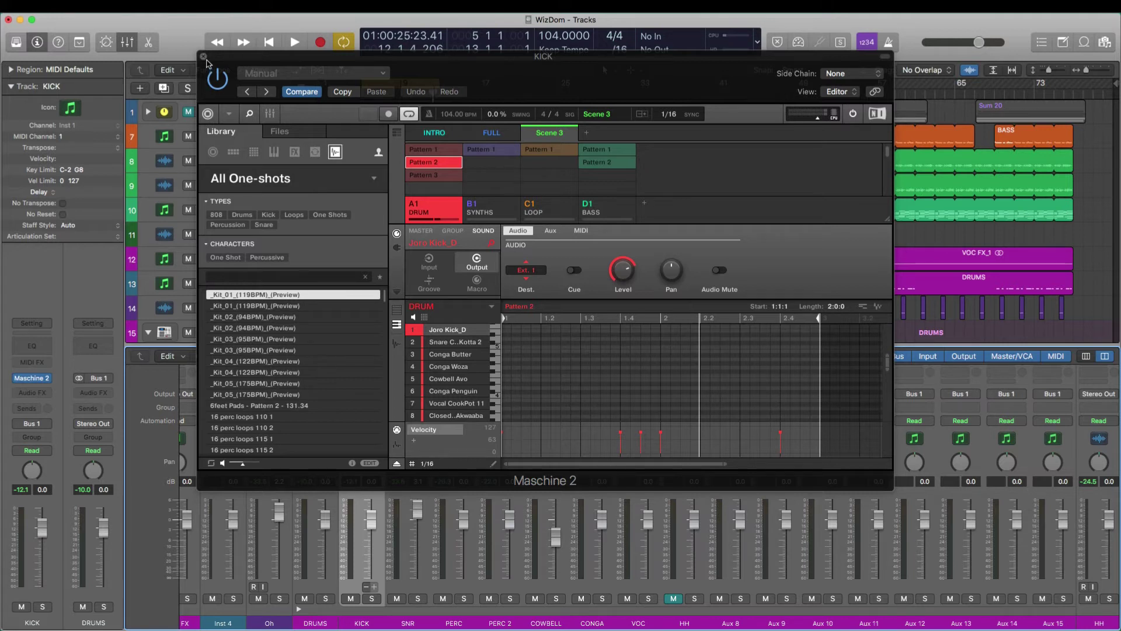
{"action": "left_click", "coordinate": [456, 343]}
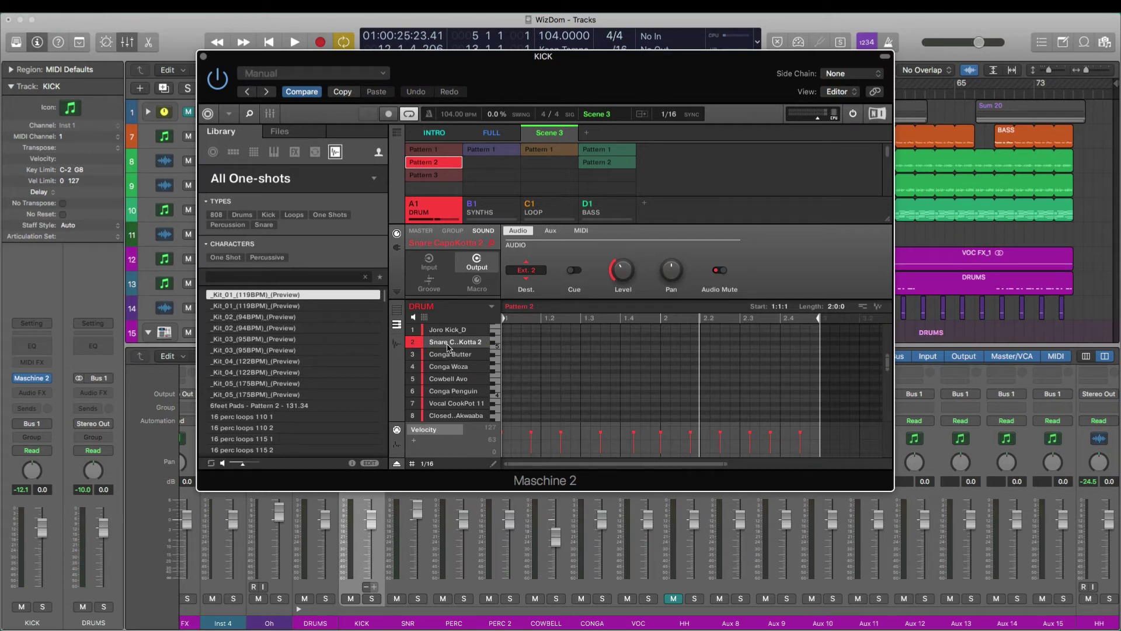
{"action": "left_click", "coordinate": [204, 56]}
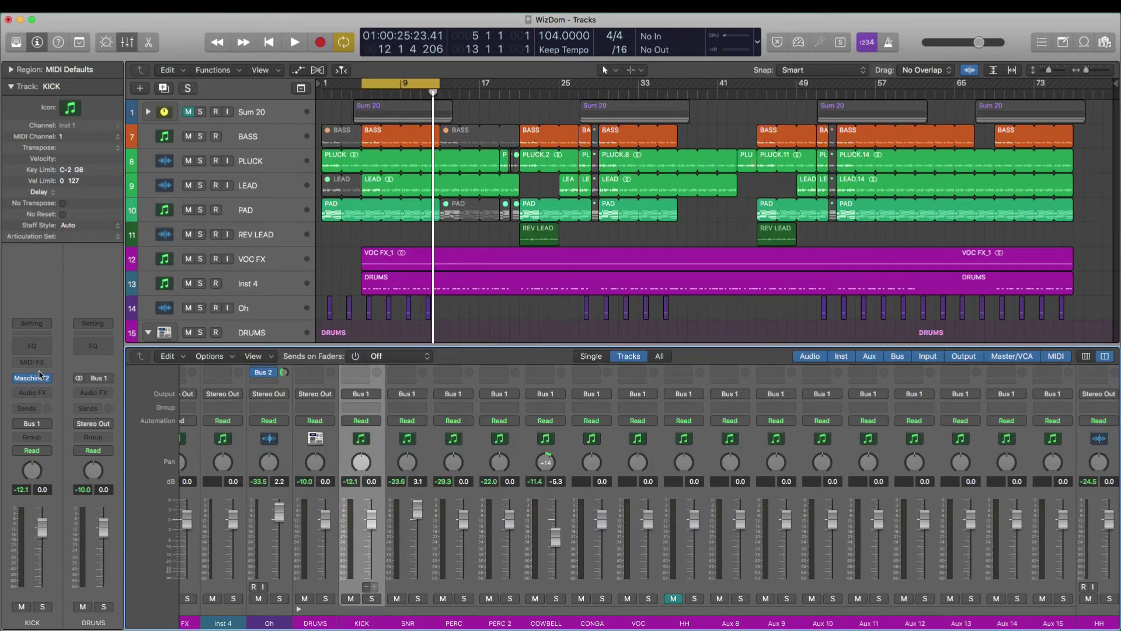
Step: Switch the DRUM pattern editor back to group view and inspect Pattern 2's MIDI export control before closing Maschine 2
{"action": "left_click", "coordinate": [40, 376]}
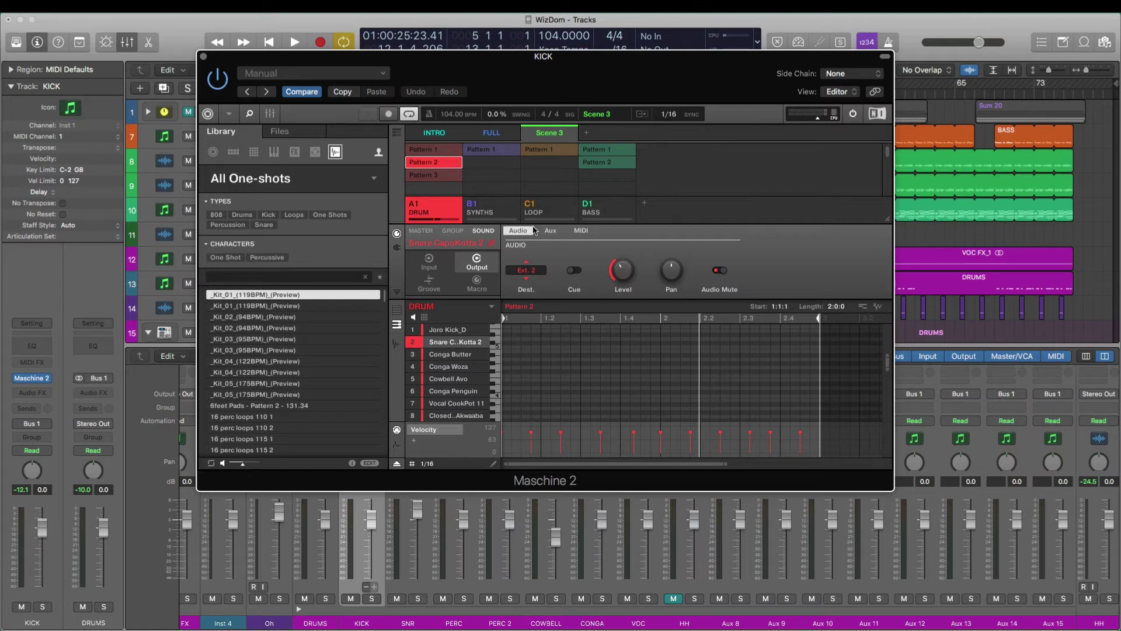
{"action": "left_click", "coordinate": [397, 310]}
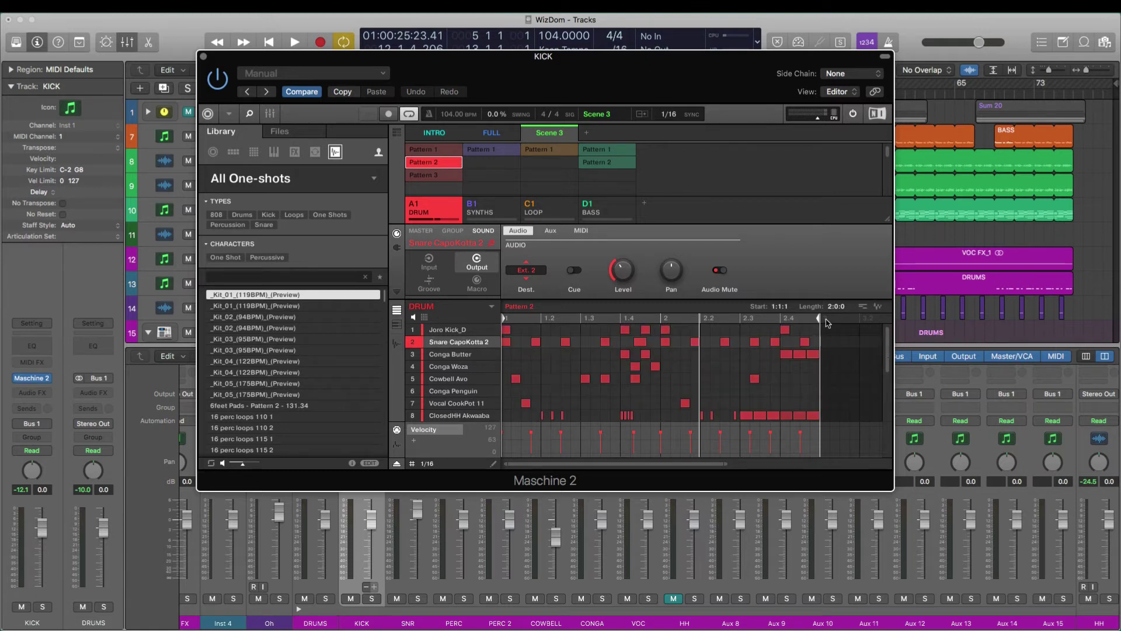
{"action": "left_click_drag", "start_coordinate": [862, 307], "coordinate": [800, 286]}
{"action": "left_click", "coordinate": [202, 56]}
Step: Select the DRUMS region on the KICK track and play the arrangement from the start of the cycle range
{"action": "left_click", "coordinate": [405, 284]}
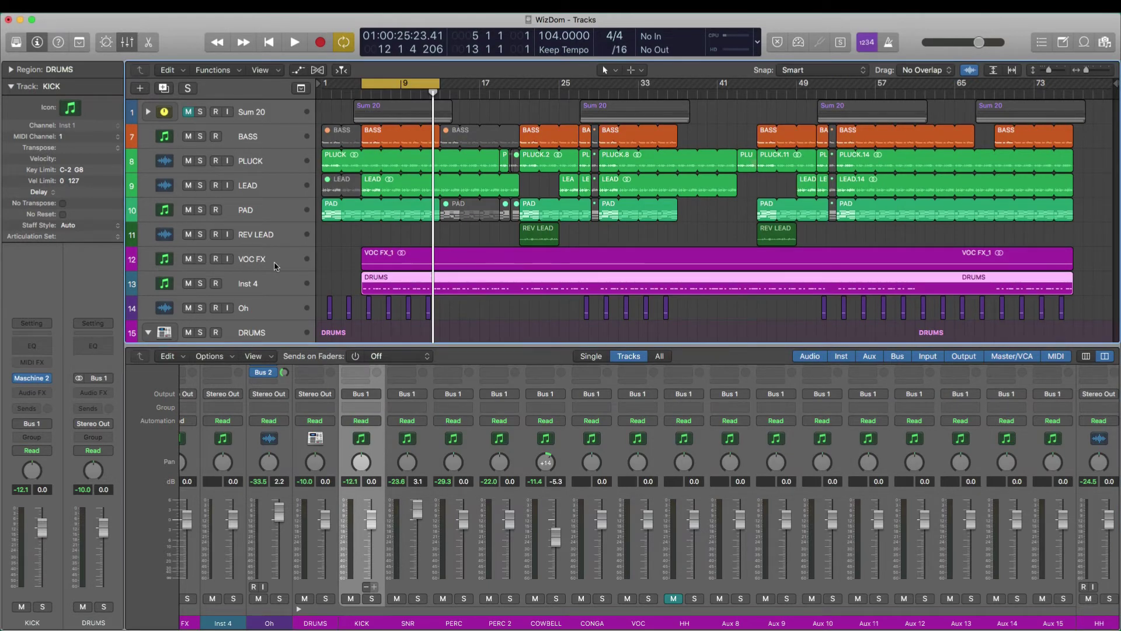
{"action": "scroll", "coordinate": [340, 268], "scroll_direction": "down", "scroll_amount": 5}
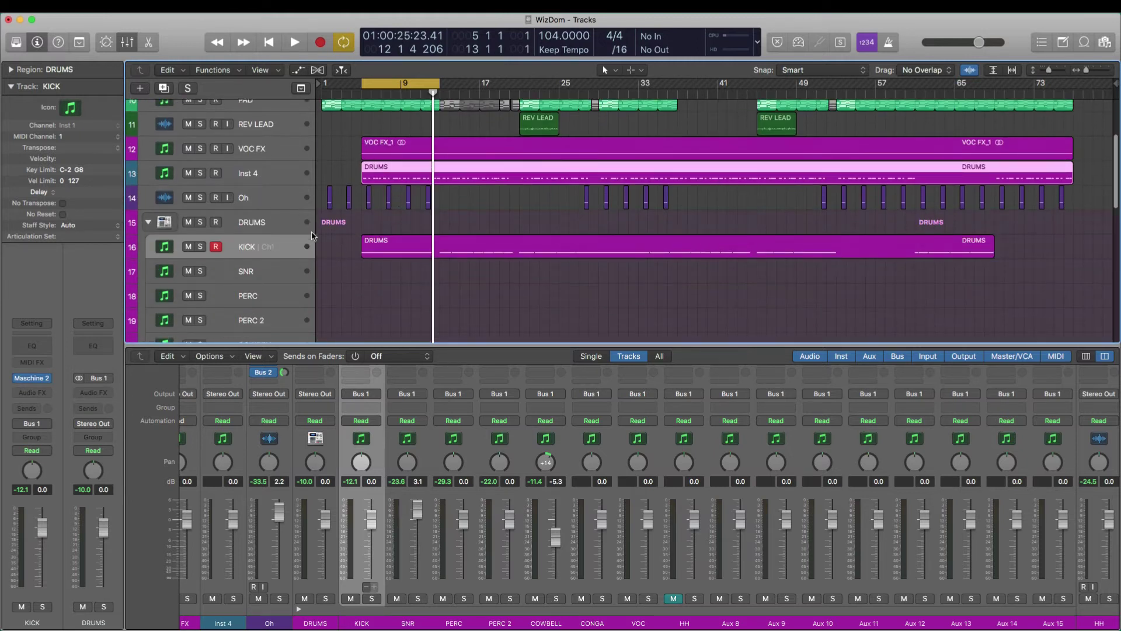
{"action": "left_click", "coordinate": [380, 245]}
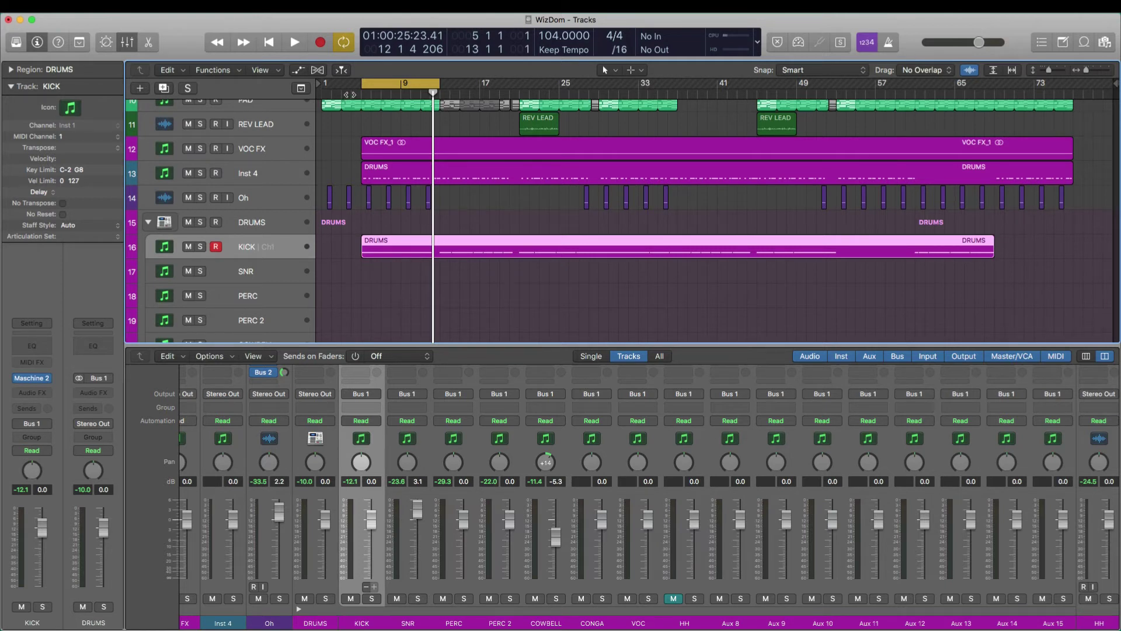
{"action": "left_click", "coordinate": [349, 94]}
{"action": "key", "text": "space"}
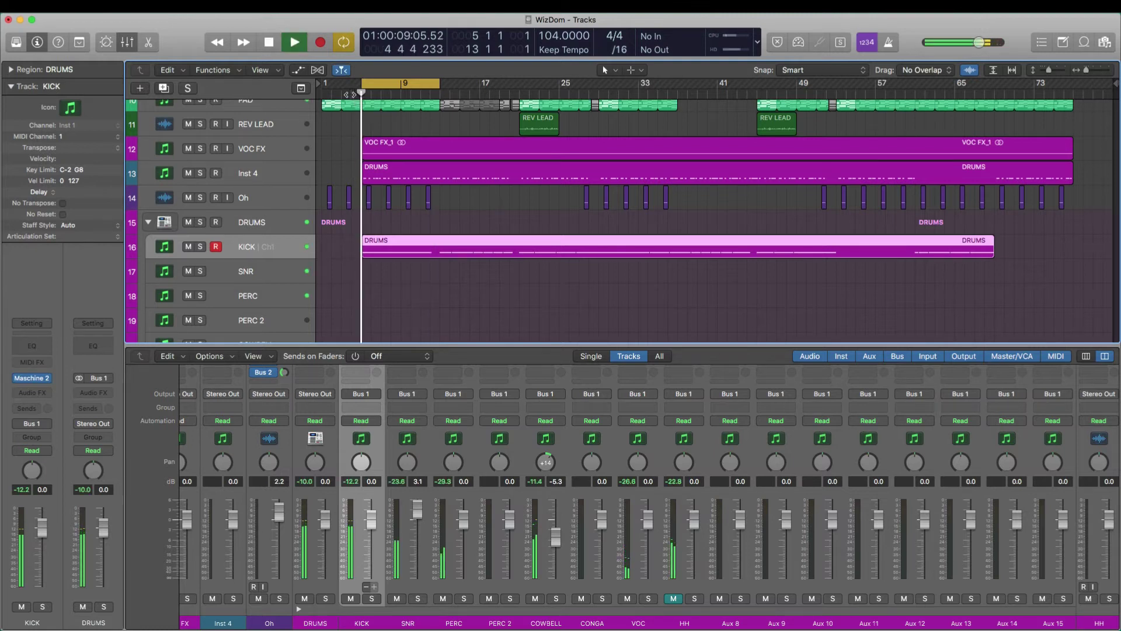
Step: Deactivate Pattern 2 of the DRUM group in Maschine 2's Scene 3, stop playback and hide the plug-in window
{"action": "left_click", "coordinate": [33, 378]}
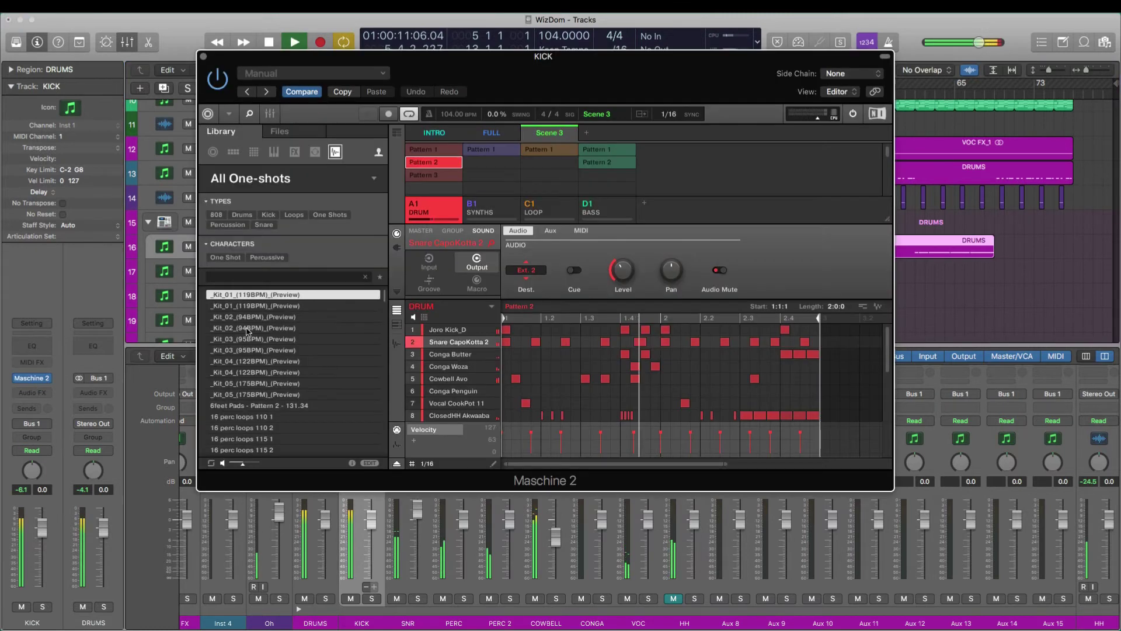
{"action": "left_click", "coordinate": [450, 165]}
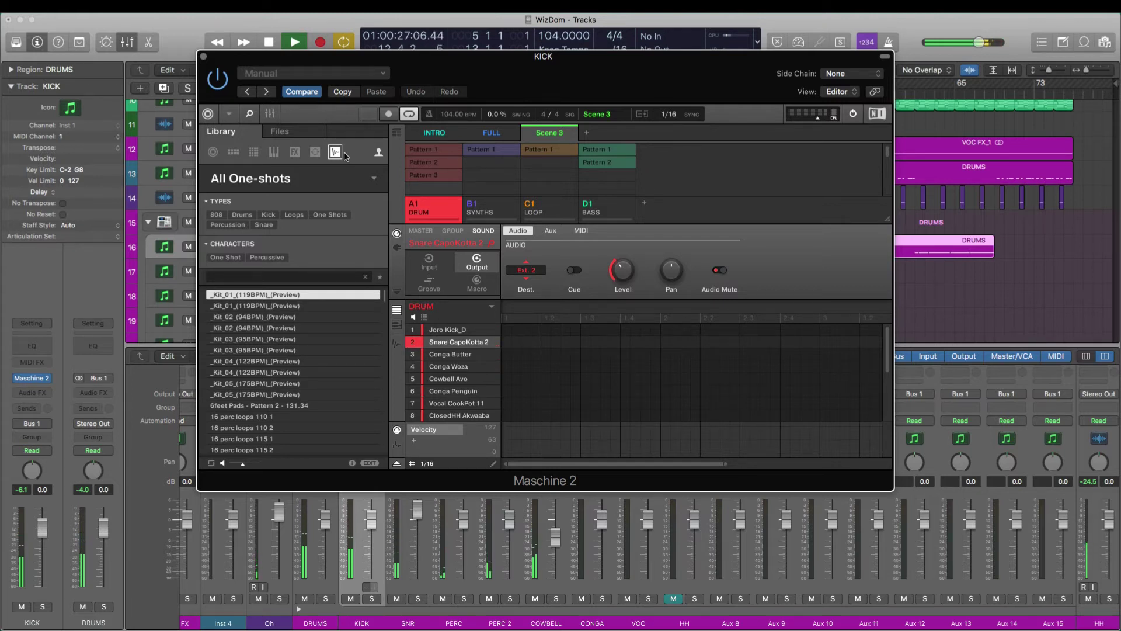
{"action": "key", "text": "space"}
{"action": "key", "text": "v"}
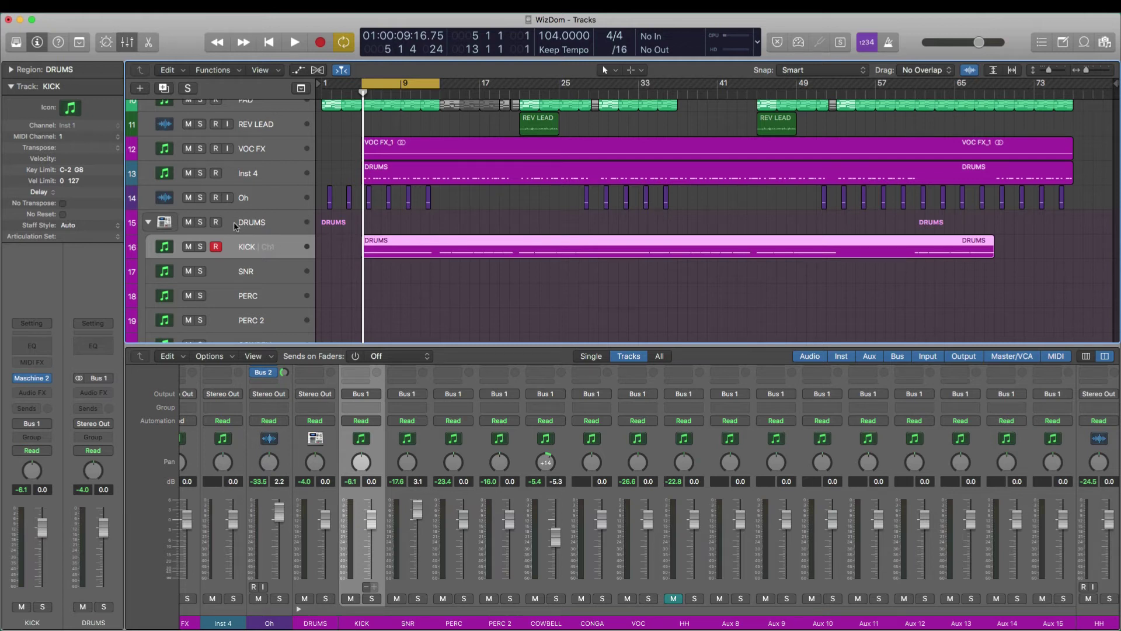
Step: Create a new software instrument track between the Oh track and the DRUMS stack
{"action": "left_click", "coordinate": [264, 197]}
{"action": "left_click", "coordinate": [264, 223]}
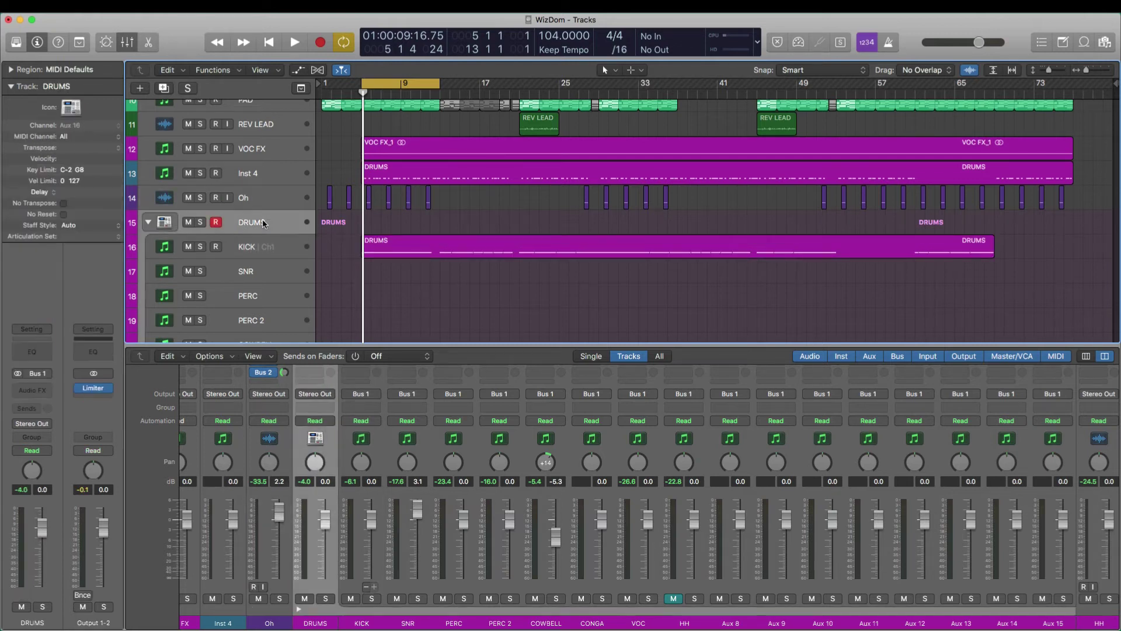
{"action": "key", "text": "super+alt+s"}
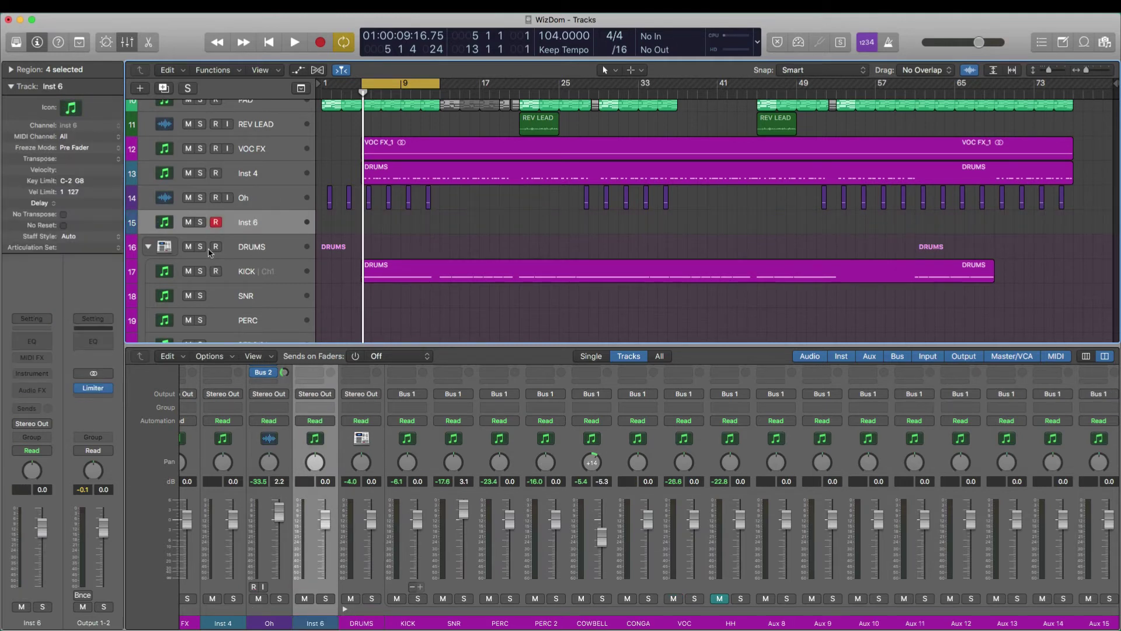
Step: Move the DRUMS region from the KICK track up to the Inst 6 track, keeping its timeline position
{"action": "left_click", "coordinate": [406, 276]}
{"action": "left_click", "coordinate": [344, 277]}
{"action": "left_click", "coordinate": [427, 277]}
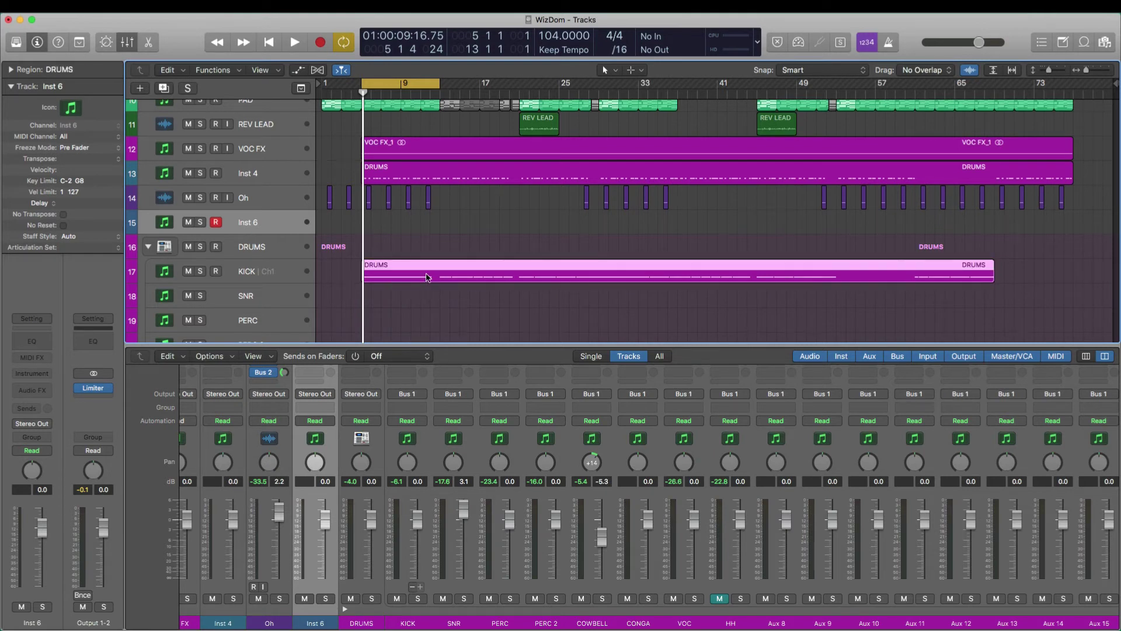
{"action": "left_click_drag", "start_coordinate": [325, 267], "coordinate": [1028, 263]}
{"action": "left_click_drag", "start_coordinate": [561, 279], "coordinate": [562, 232]}
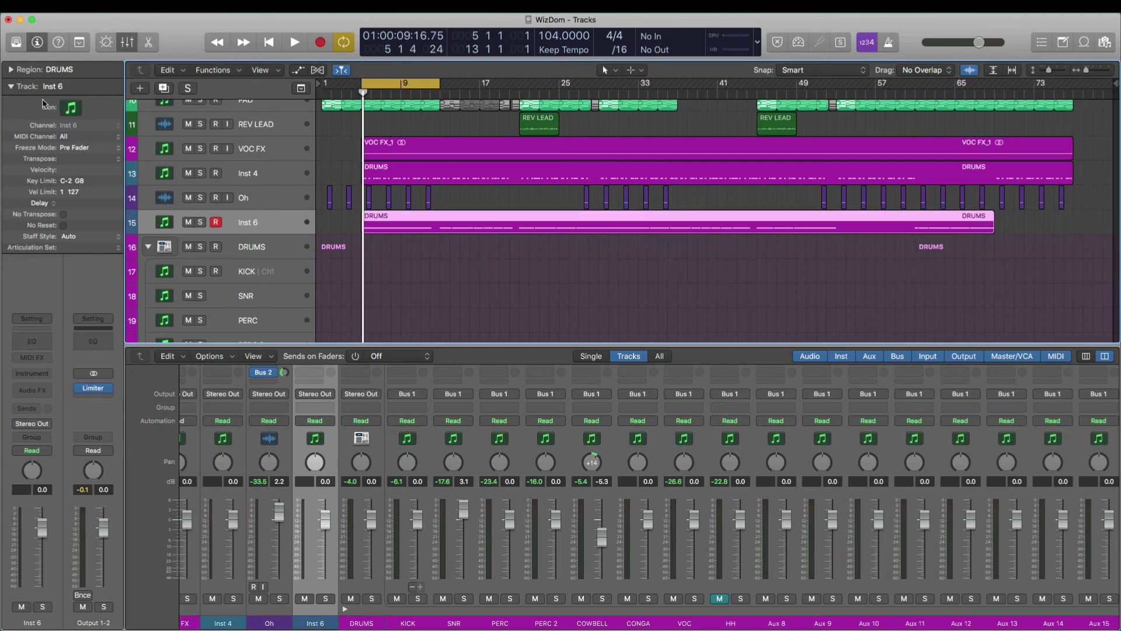
Step: Collapse the track inspector details and separate the DRUMS MIDI region on Inst 6 by note pitch
{"action": "left_click", "coordinate": [11, 86]}
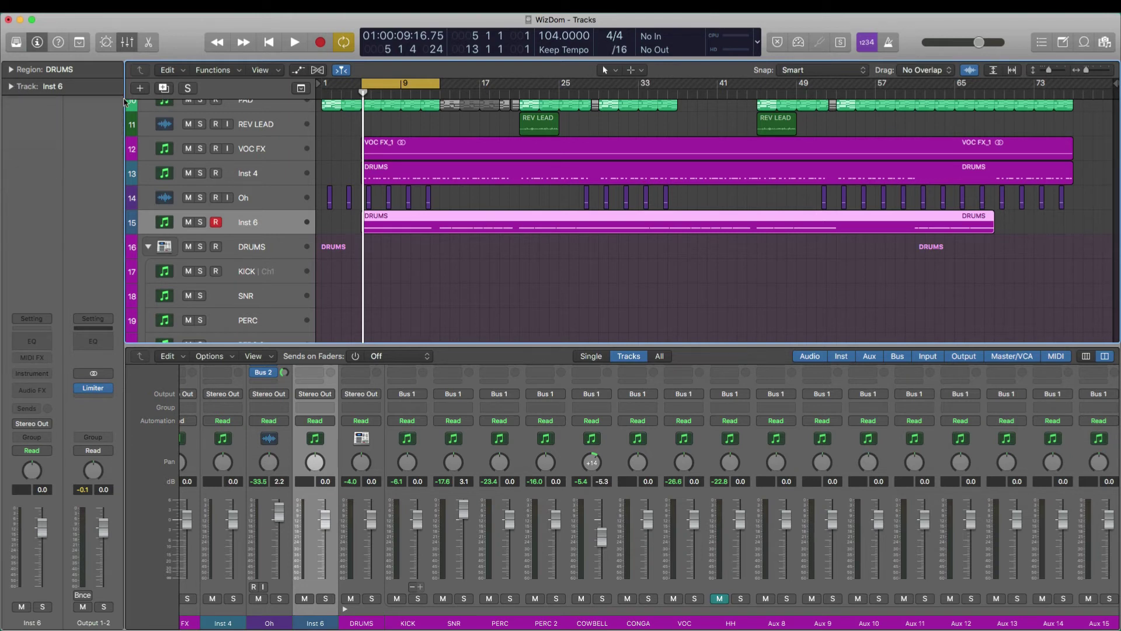
{"action": "right_click", "coordinate": [439, 227]}
{"action": "mouse_move", "coordinate": [486, 467]}
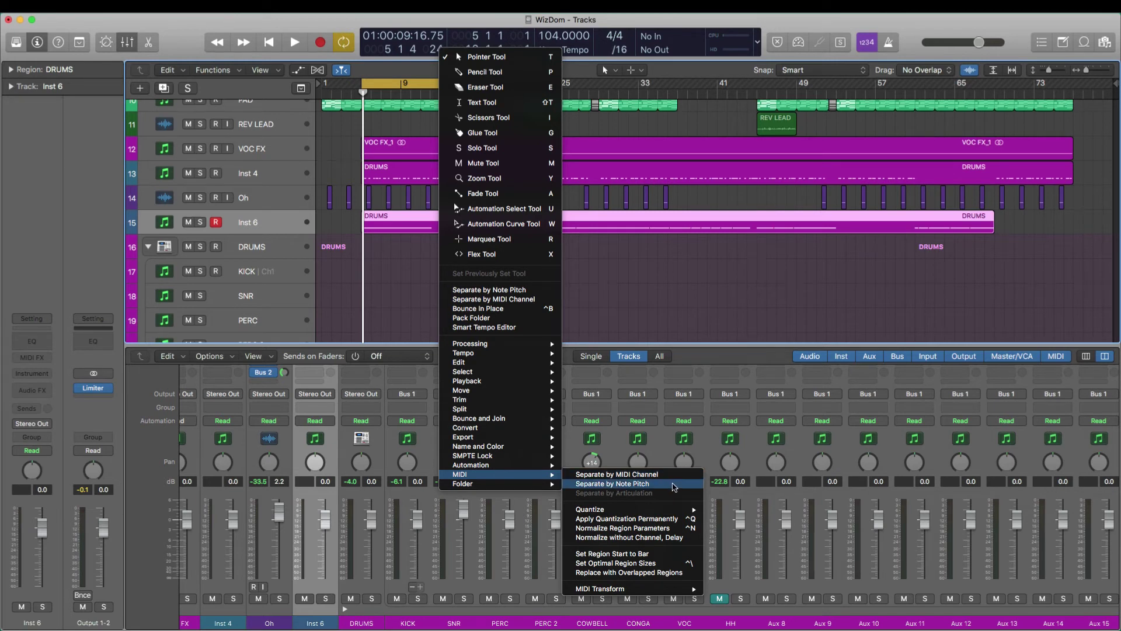
{"action": "left_click", "coordinate": [675, 486]}
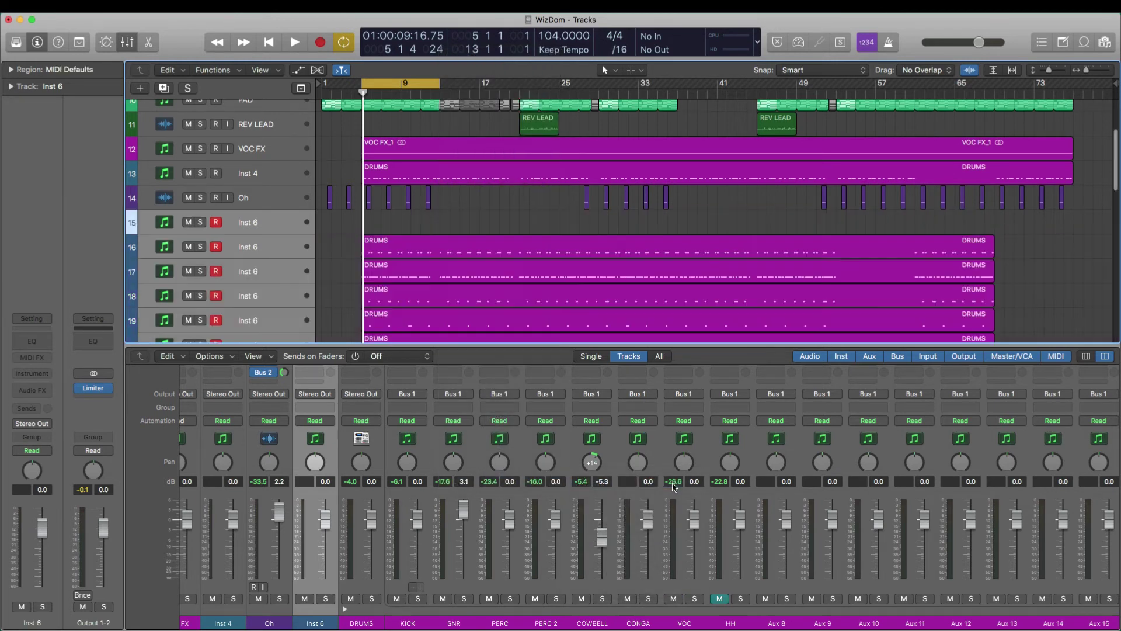
Step: Move the five separated DRUMS regions together onto the KICK, SNR, PERC, PERC 2 and COWBELL tracks, keeping their timeline position
{"action": "right_click", "coordinate": [385, 433]}
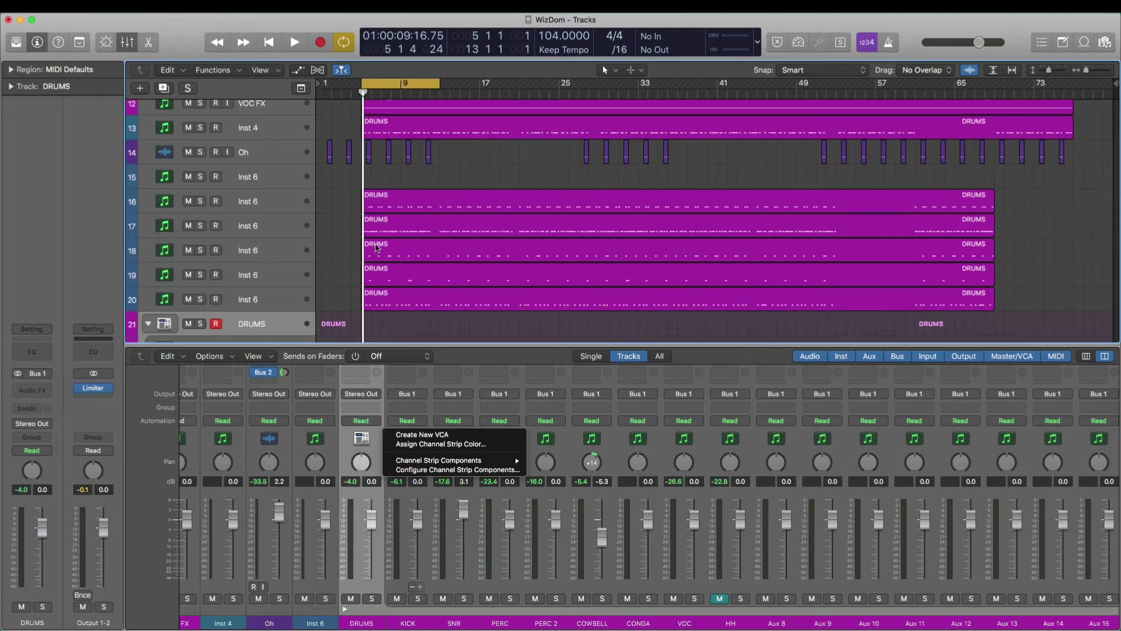
{"action": "left_click", "coordinate": [442, 323]}
{"action": "scroll", "coordinate": [420, 321], "scroll_direction": "down", "scroll_amount": 7}
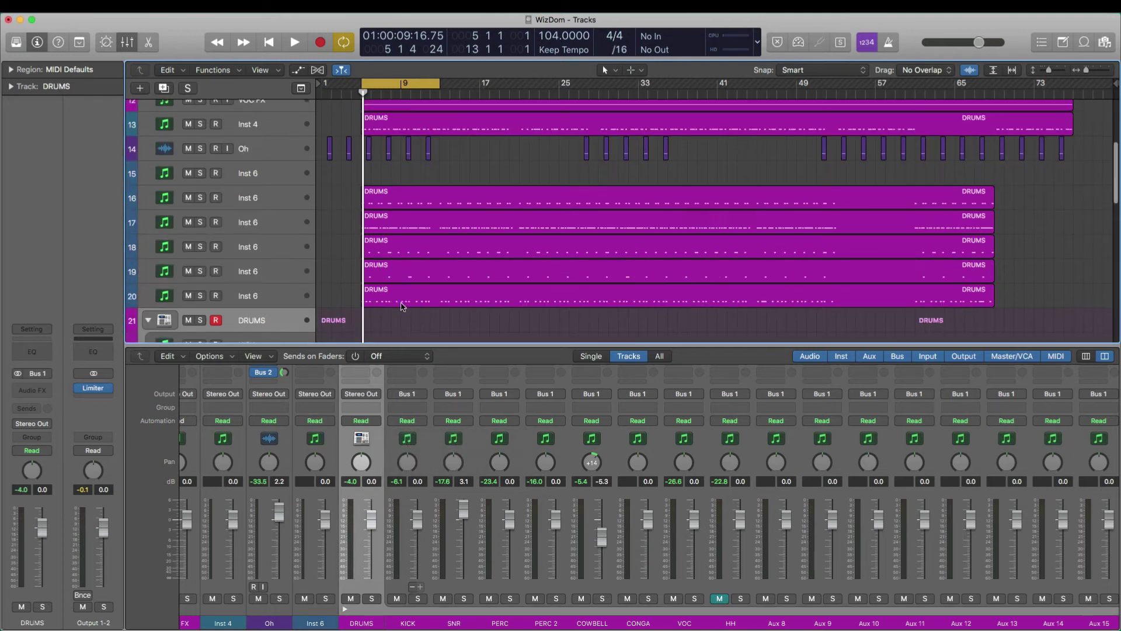
{"action": "scroll", "coordinate": [401, 306], "scroll_direction": "up", "scroll_amount": 2}
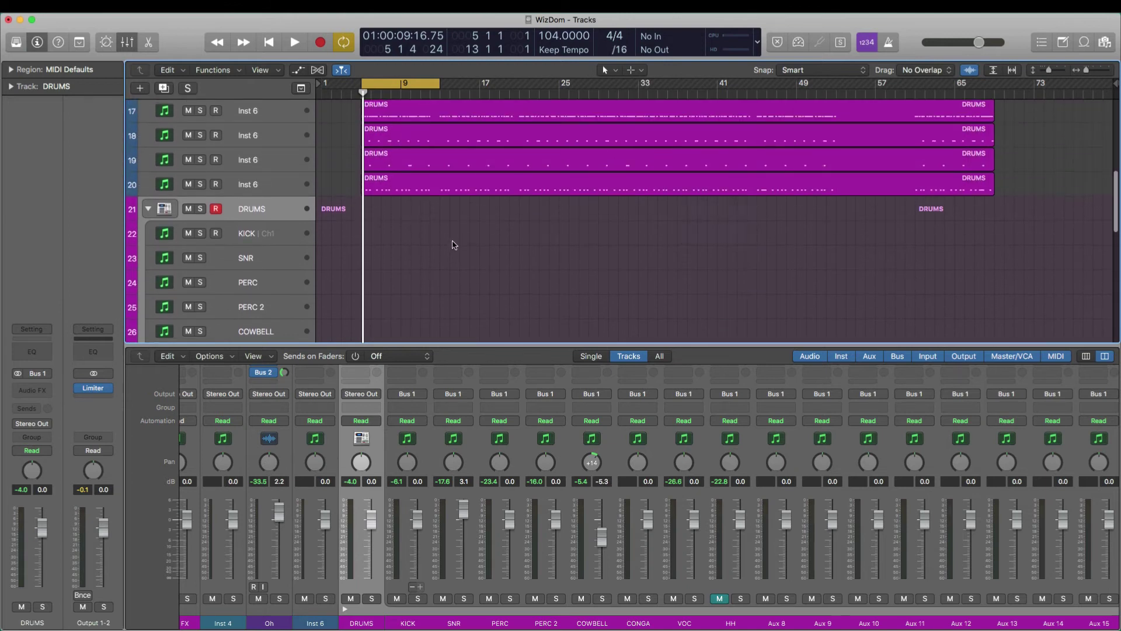
{"action": "scroll", "coordinate": [330, 133], "scroll_direction": "up", "scroll_amount": 2}
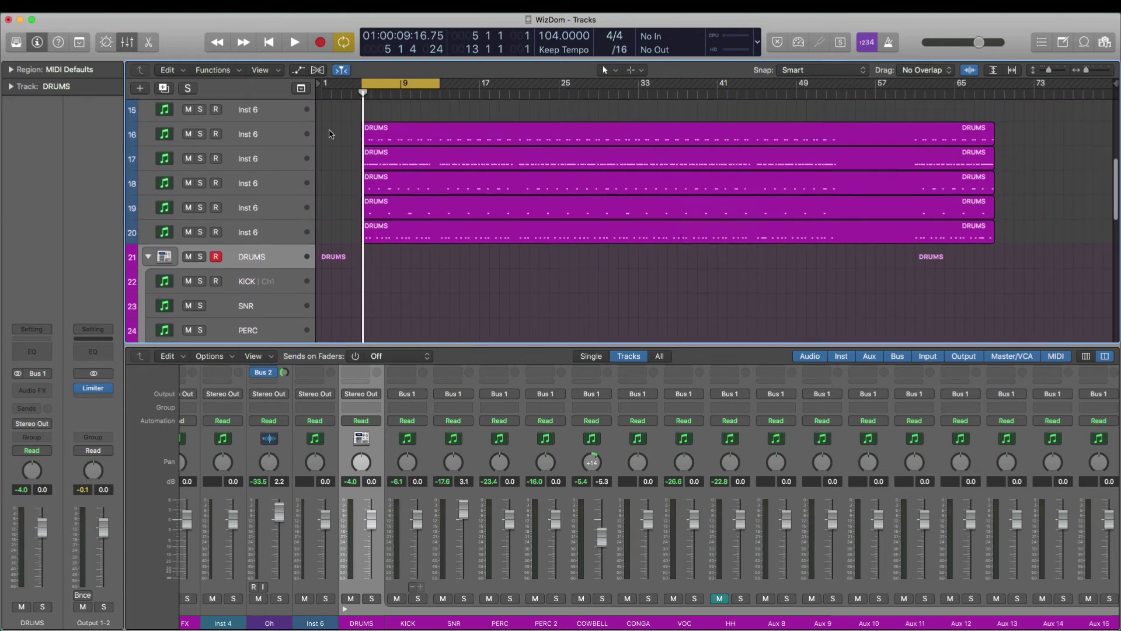
{"action": "left_click_drag", "start_coordinate": [330, 132], "coordinate": [439, 225]}
{"action": "scroll", "coordinate": [439, 209], "scroll_direction": "down", "scroll_amount": 4}
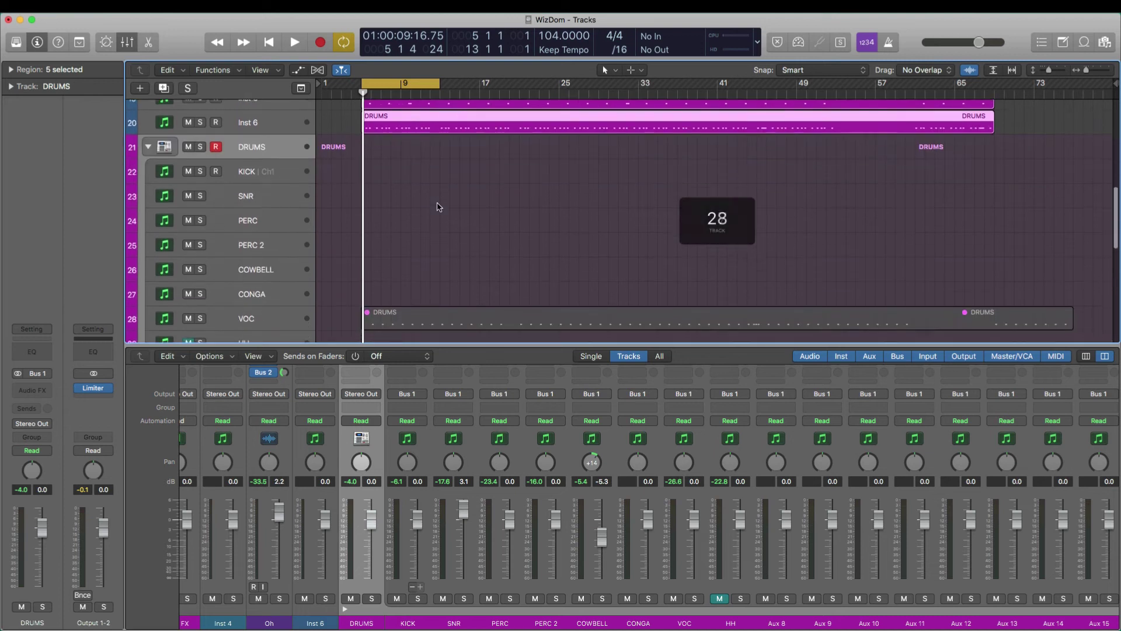
{"action": "left_click_drag", "start_coordinate": [435, 129], "coordinate": [433, 270]}
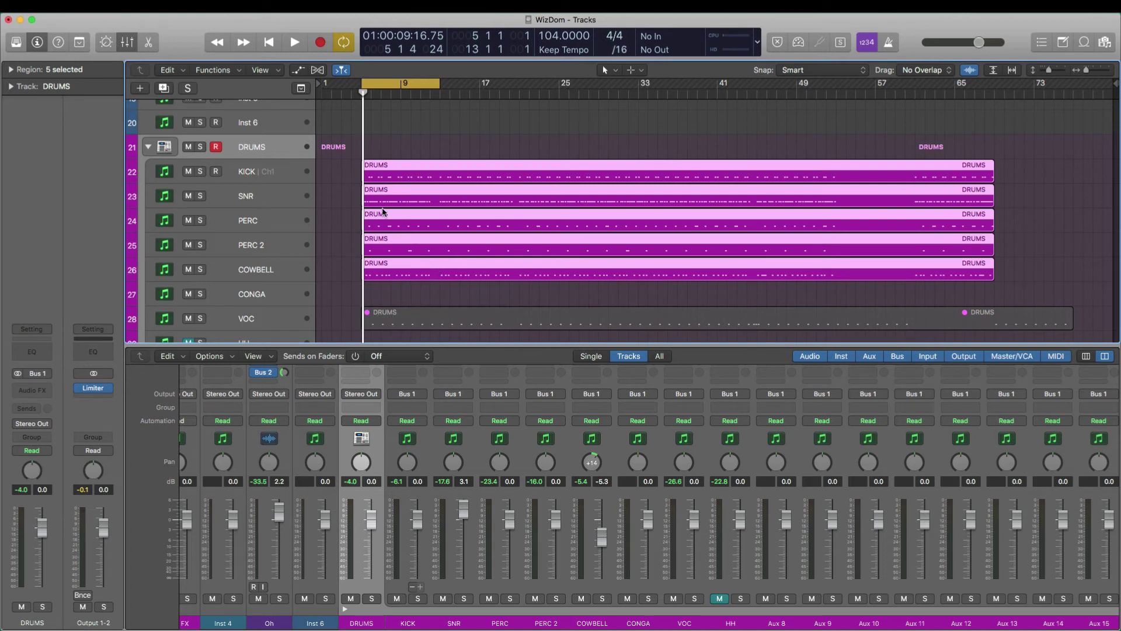
Step: Play the arrangement from the cycle start, briefly mute and unmute the KICK track, and stop playback
{"action": "key", "text": "space"}
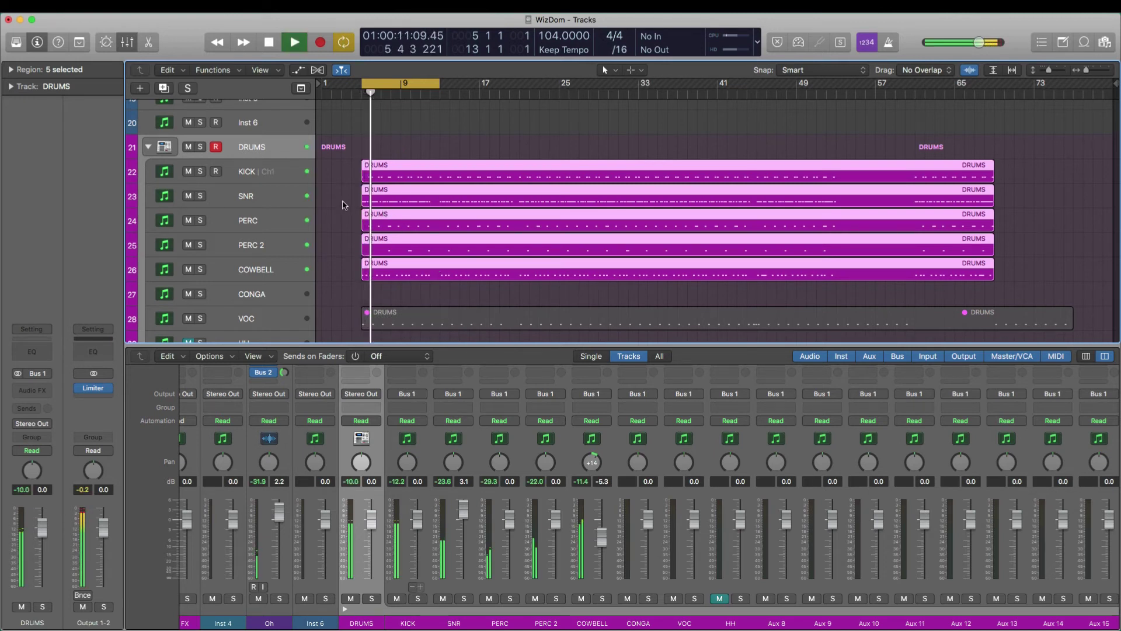
{"action": "left_click", "coordinate": [189, 172]}
{"action": "mouse_move", "coordinate": [190, 174]}
{"action": "left_mouse_down"}
{"action": "mouse_move", "coordinate": [189, 275]}
{"action": "mouse_move", "coordinate": [190, 178]}
{"action": "left_mouse_up"}
{"action": "key", "text": "space"}
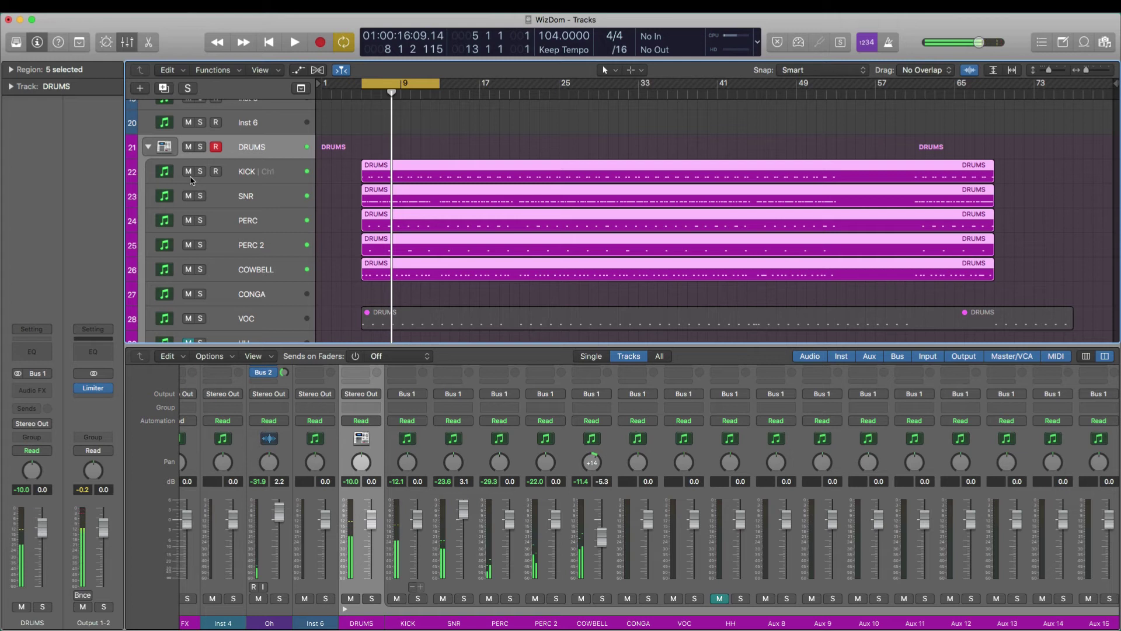
{"action": "scroll", "coordinate": [190, 180], "scroll_direction": "down", "scroll_amount": 4}
{"action": "scroll", "coordinate": [190, 180], "scroll_direction": "down", "scroll_amount": 6}
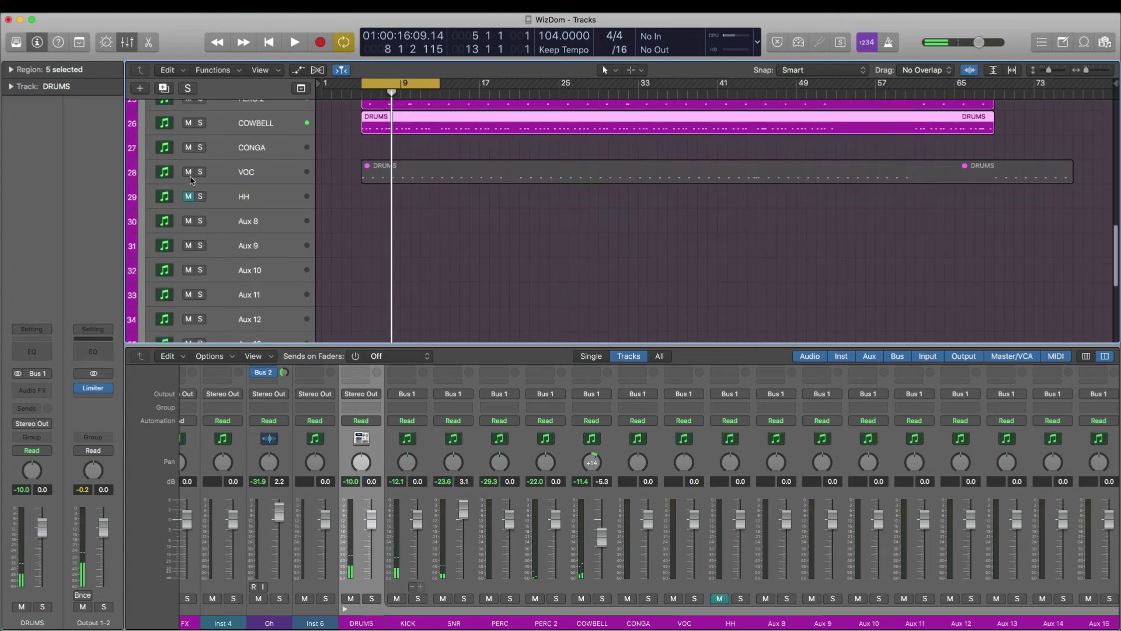
{"action": "scroll", "coordinate": [375, 281], "scroll_direction": "up", "scroll_amount": 10}
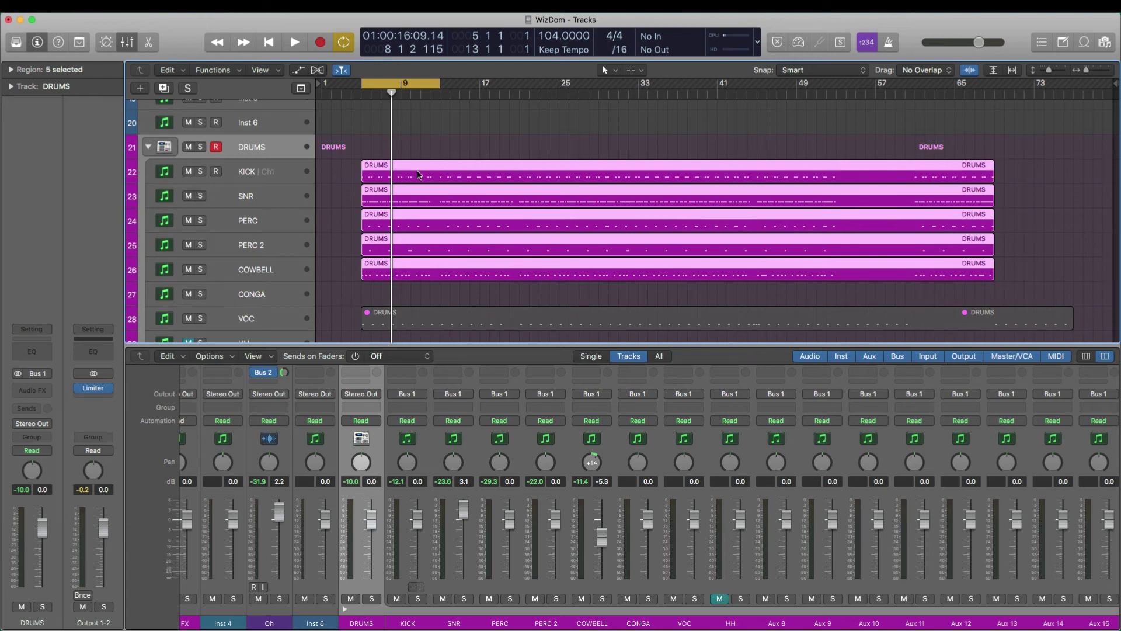
{"action": "left_click", "coordinate": [429, 156]}
{"action": "scroll", "coordinate": [412, 175], "scroll_direction": "up", "scroll_amount": 2}
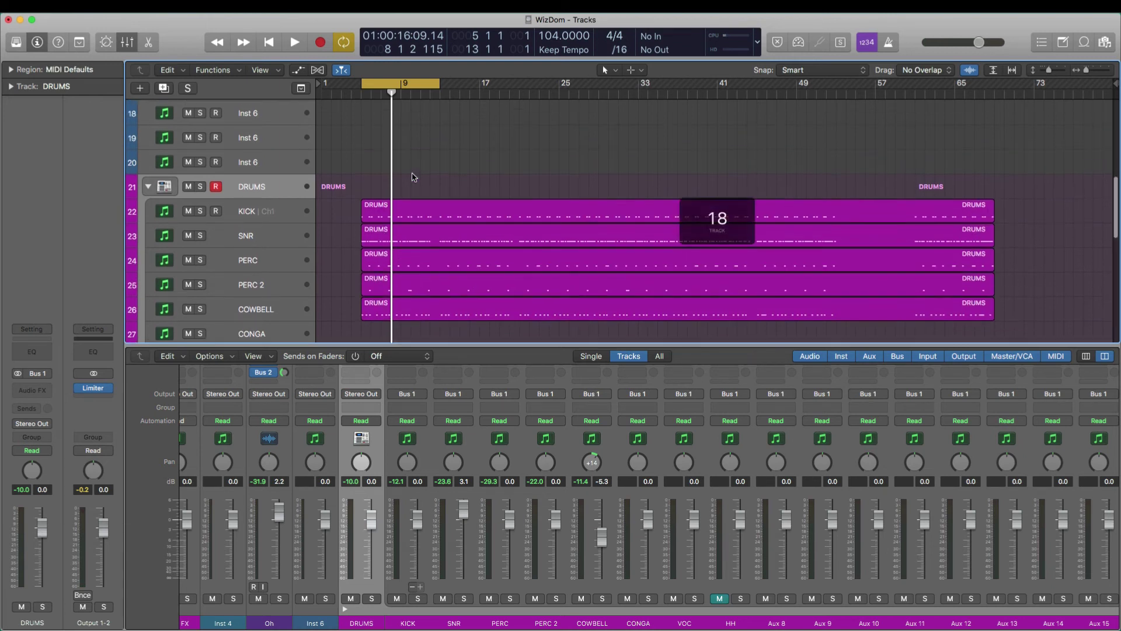
{"action": "scroll", "coordinate": [412, 176], "scroll_direction": "up", "scroll_amount": 2}
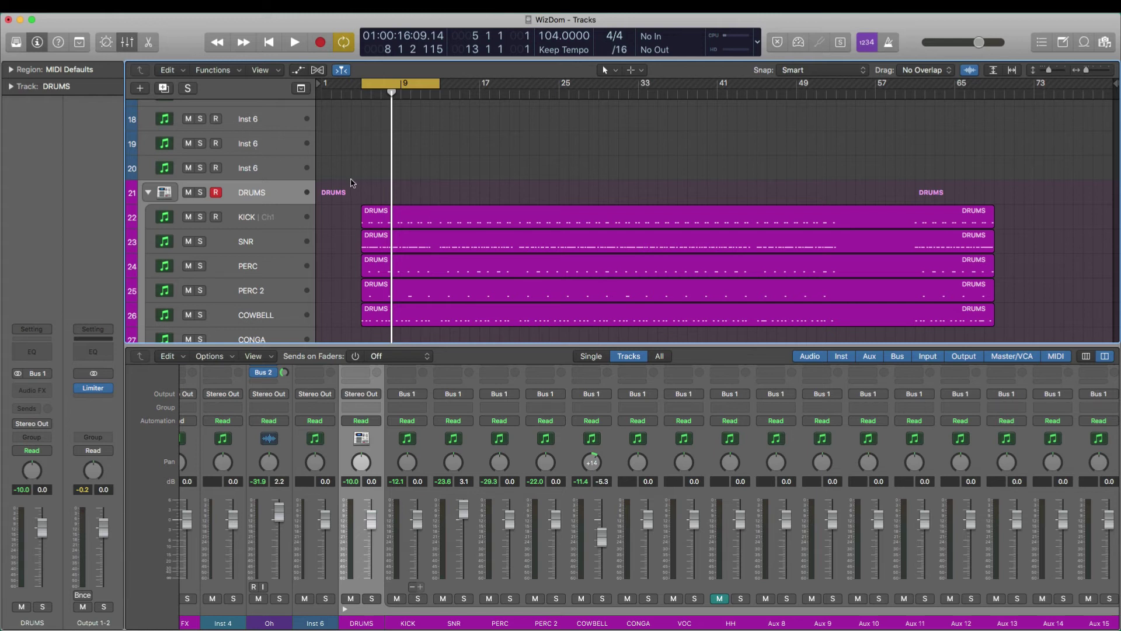
Step: Inspect the Bounce Regions in Place options for the KICK track's region, cancel the dialog and deselect the region
{"action": "left_click", "coordinate": [281, 222]}
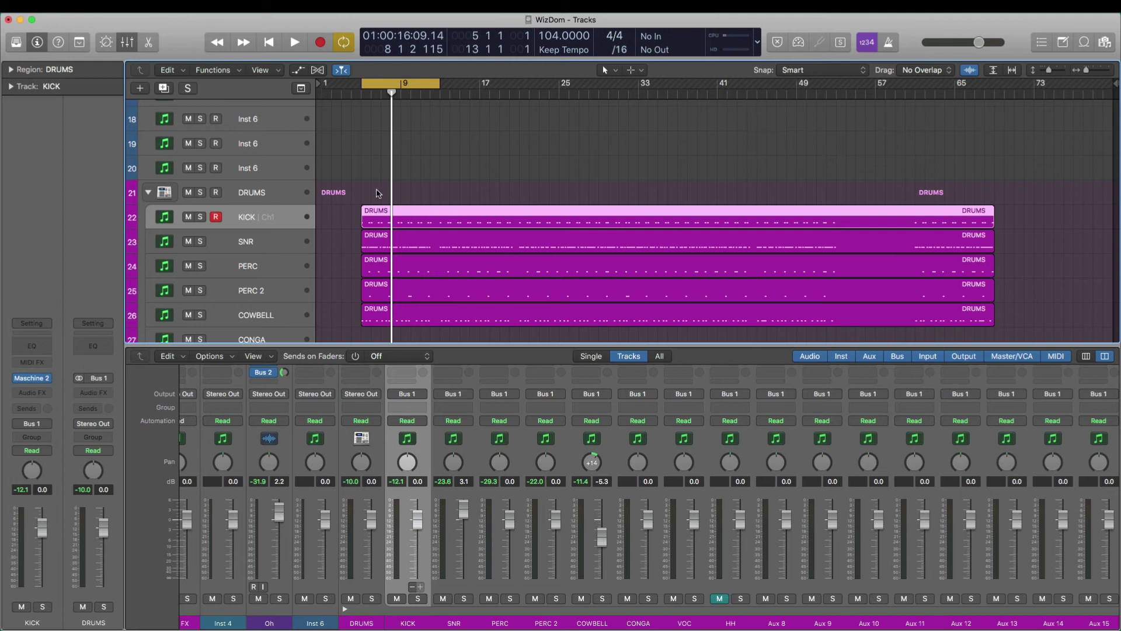
{"action": "left_click", "coordinate": [121, 6]}
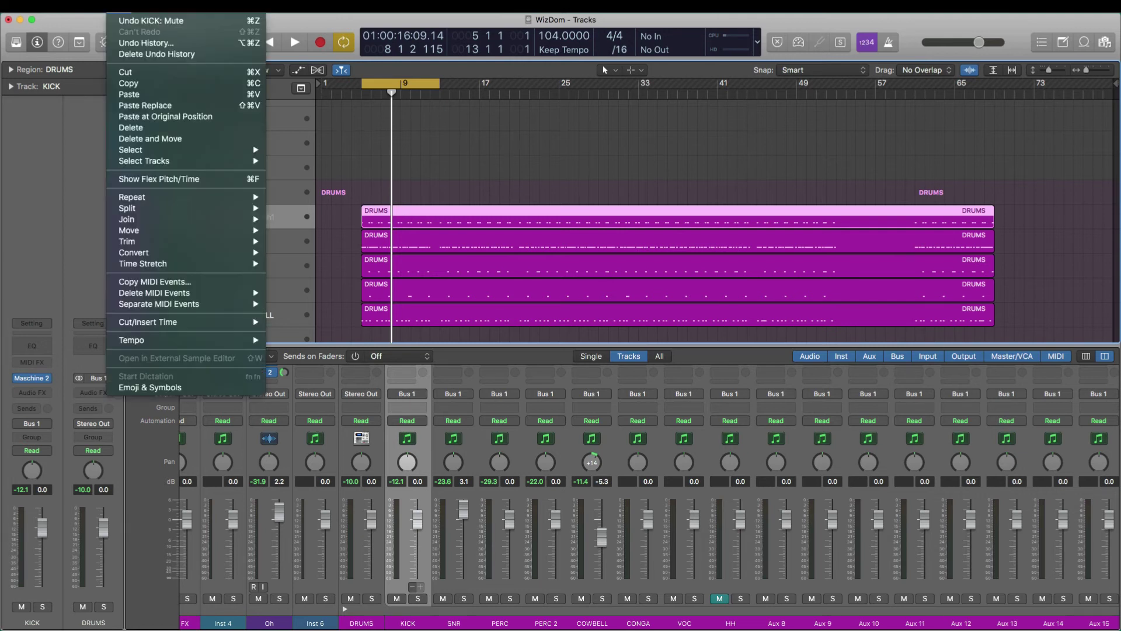
{"action": "mouse_move", "coordinate": [94, 6]}
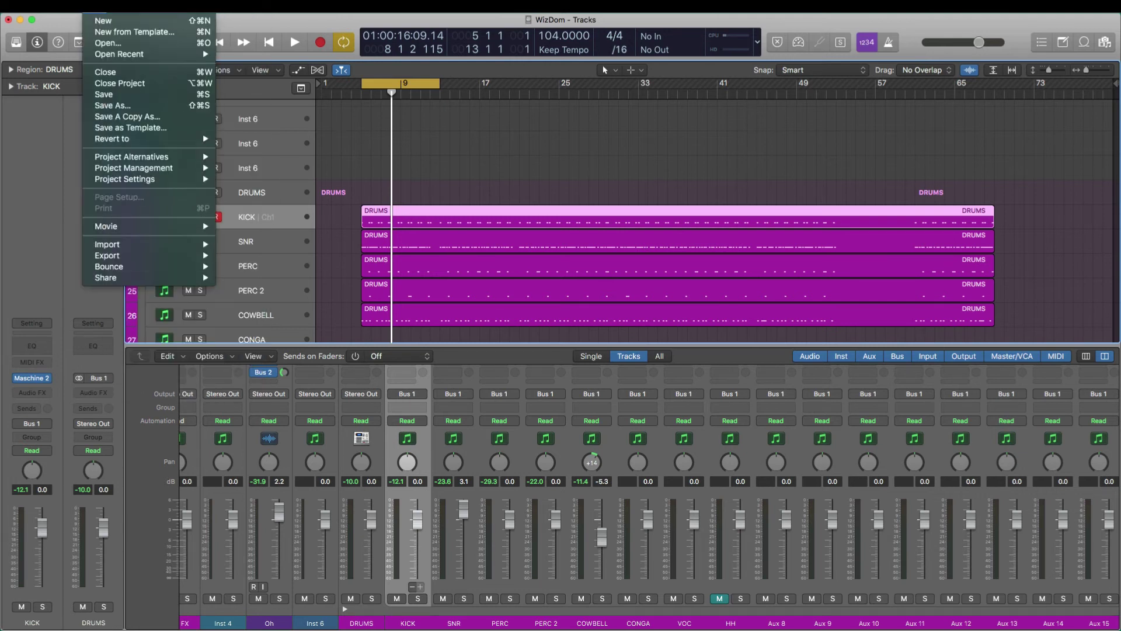
{"action": "mouse_move", "coordinate": [119, 255]}
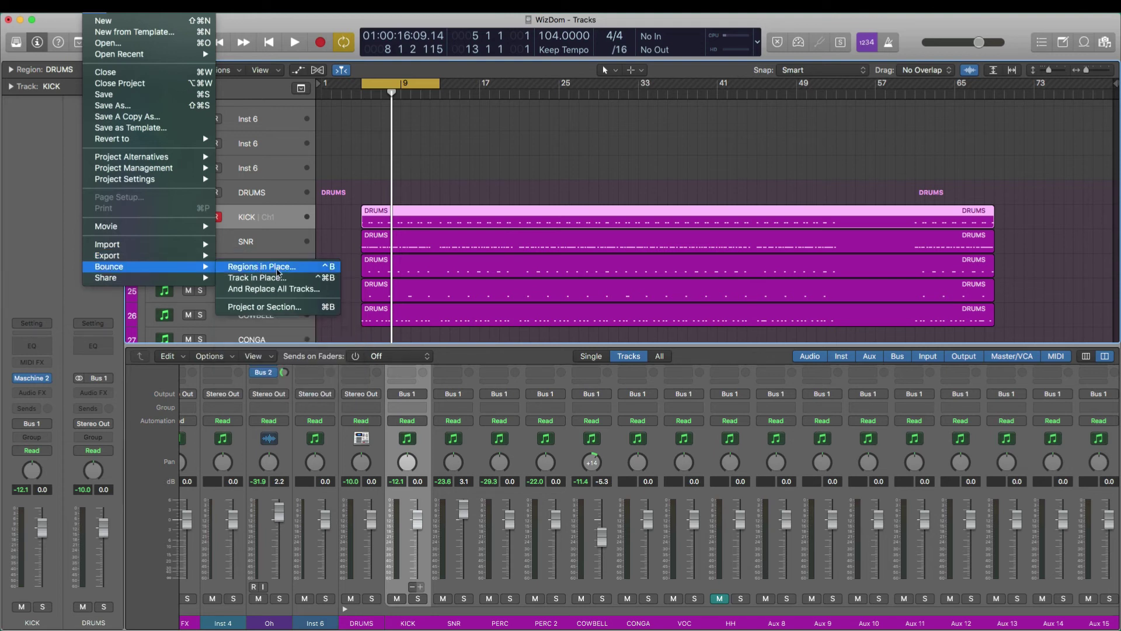
{"action": "left_click", "coordinate": [277, 269]}
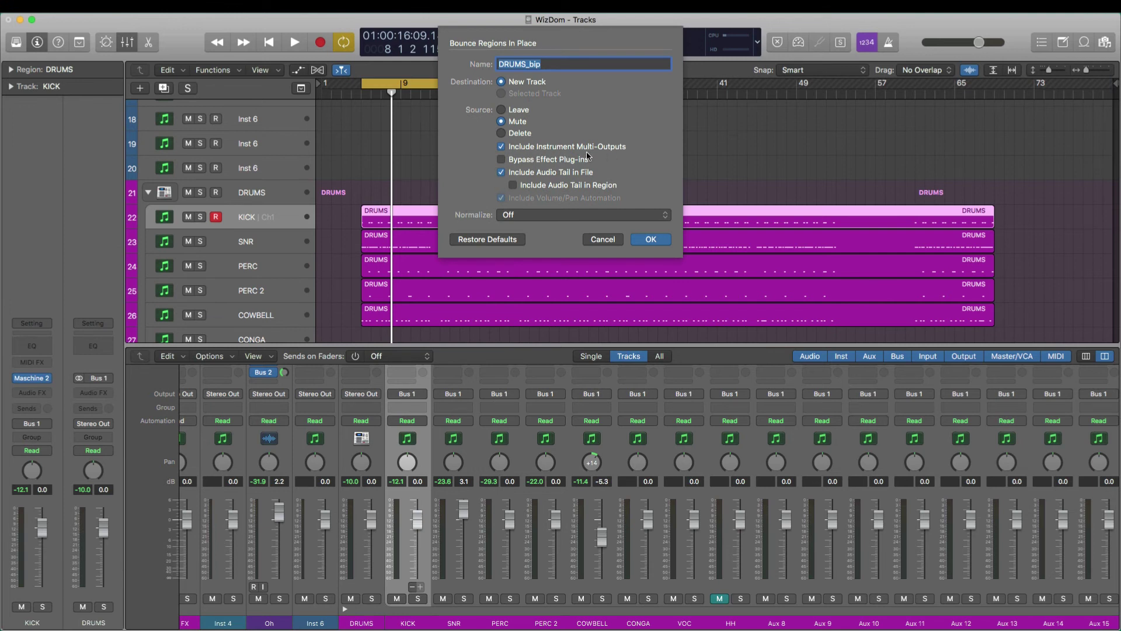
{"action": "left_click", "coordinate": [613, 240]}
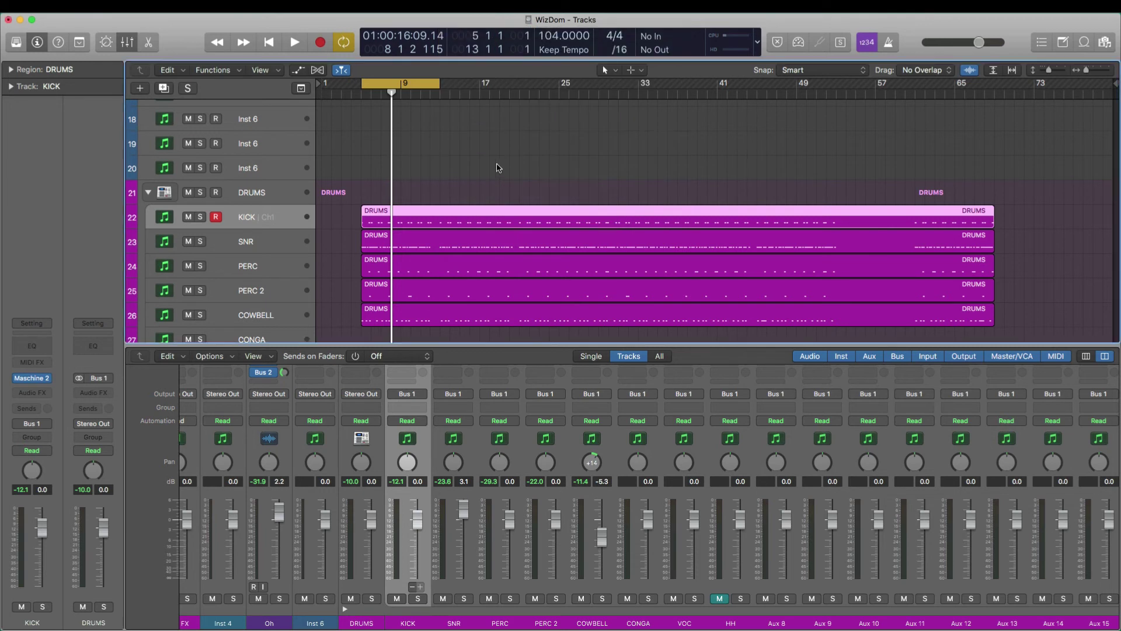
{"action": "left_click", "coordinate": [497, 169]}
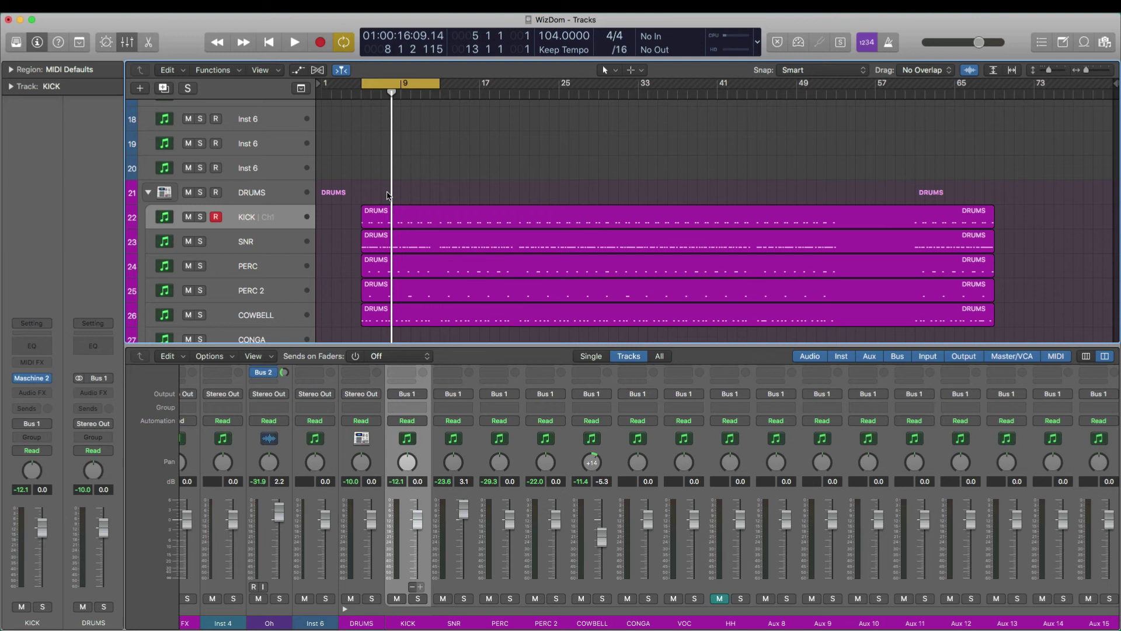
Step: Bounce the KICK track's DRUMS region in place to a new track named Kick, muting the source and including instrument multi-outputs
{"action": "scroll", "coordinate": [275, 155], "scroll_direction": "up", "scroll_amount": 3}
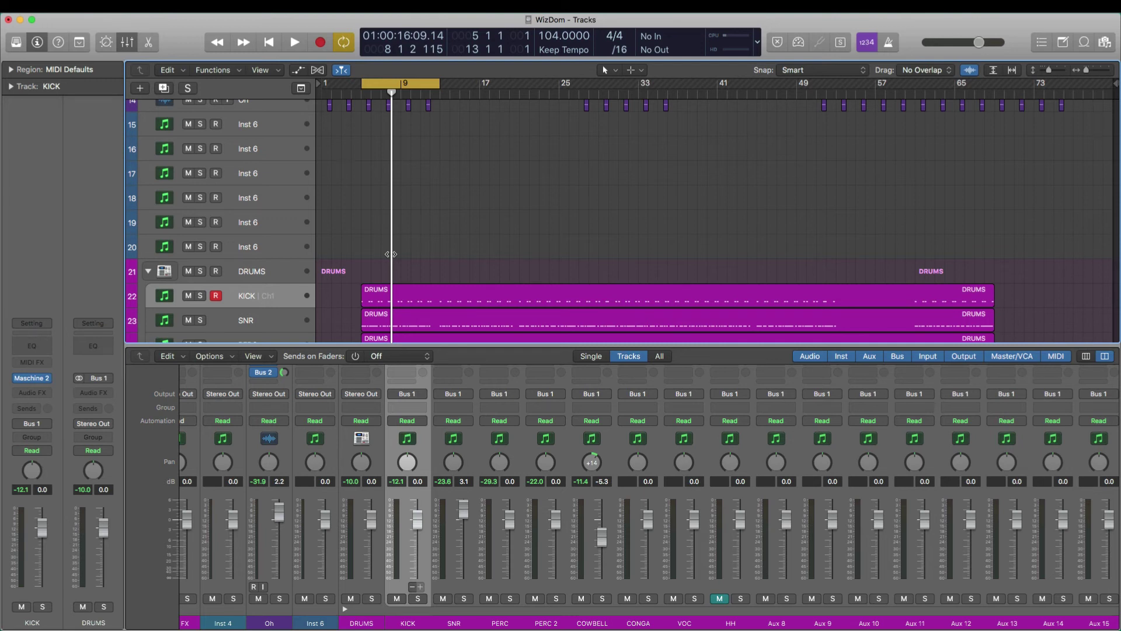
{"action": "scroll", "coordinate": [397, 252], "scroll_direction": "down", "scroll_amount": 7}
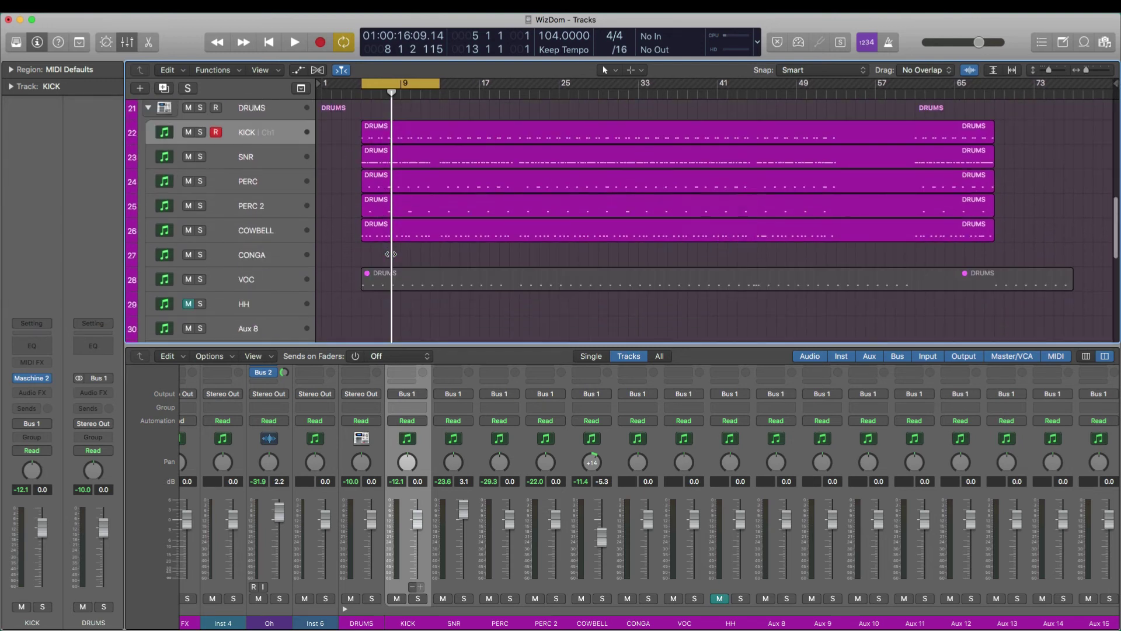
{"action": "left_click", "coordinate": [397, 135]}
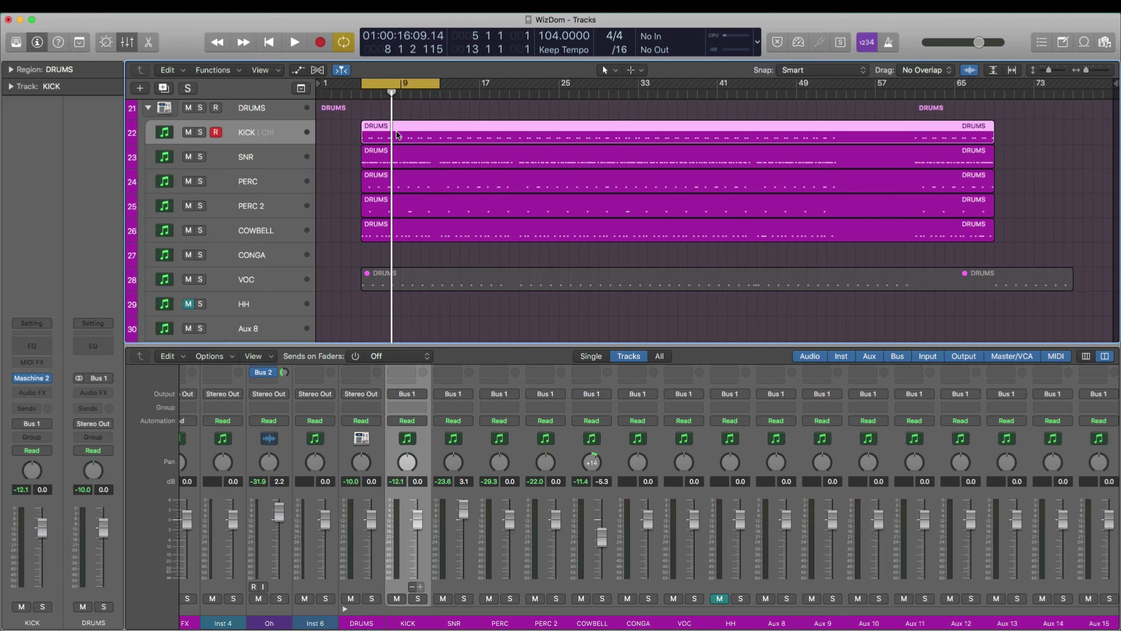
{"action": "right_click", "coordinate": [396, 135]}
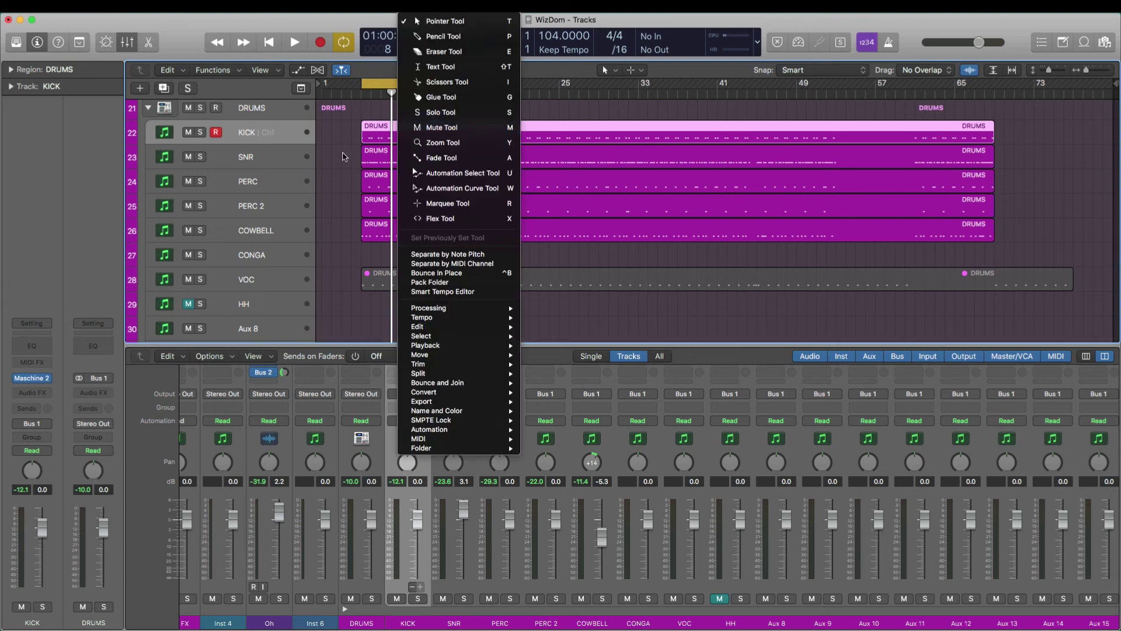
{"action": "left_click", "coordinate": [345, 157]}
{"action": "key", "text": "ctrl+b"}
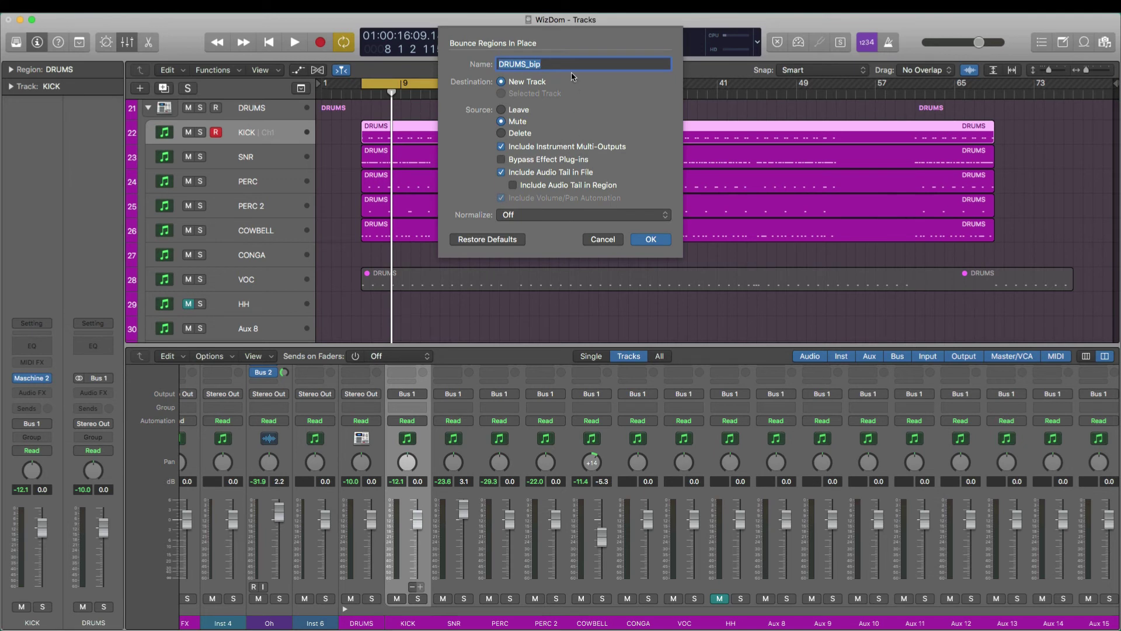
{"action": "type", "text": "Kick"}
{"action": "left_click", "coordinate": [650, 239]}
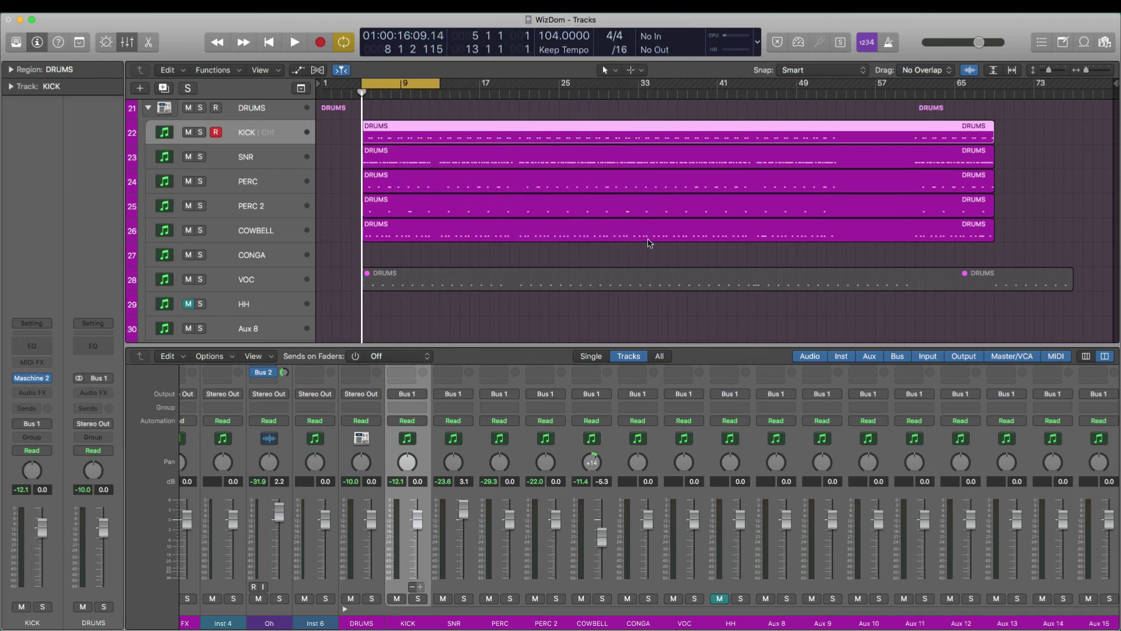
{"action": "key", "text": "c"}
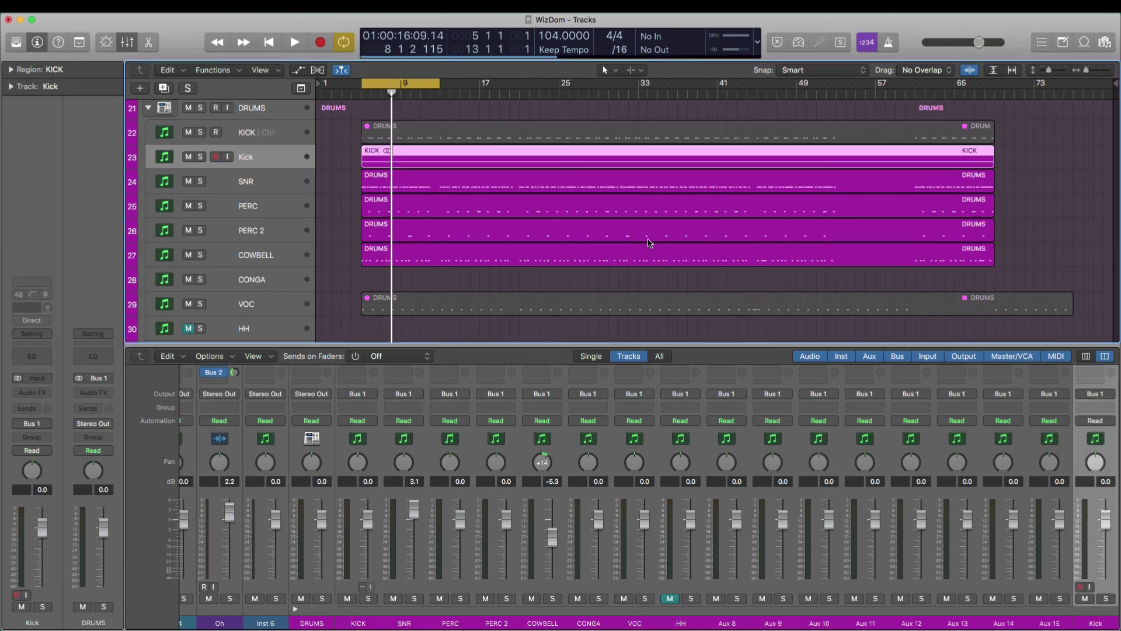
Step: Check the bounced Kick waveform, move the Kick track out of the DRUMS stack to just above it, and start playback
{"action": "key", "text": "z"}
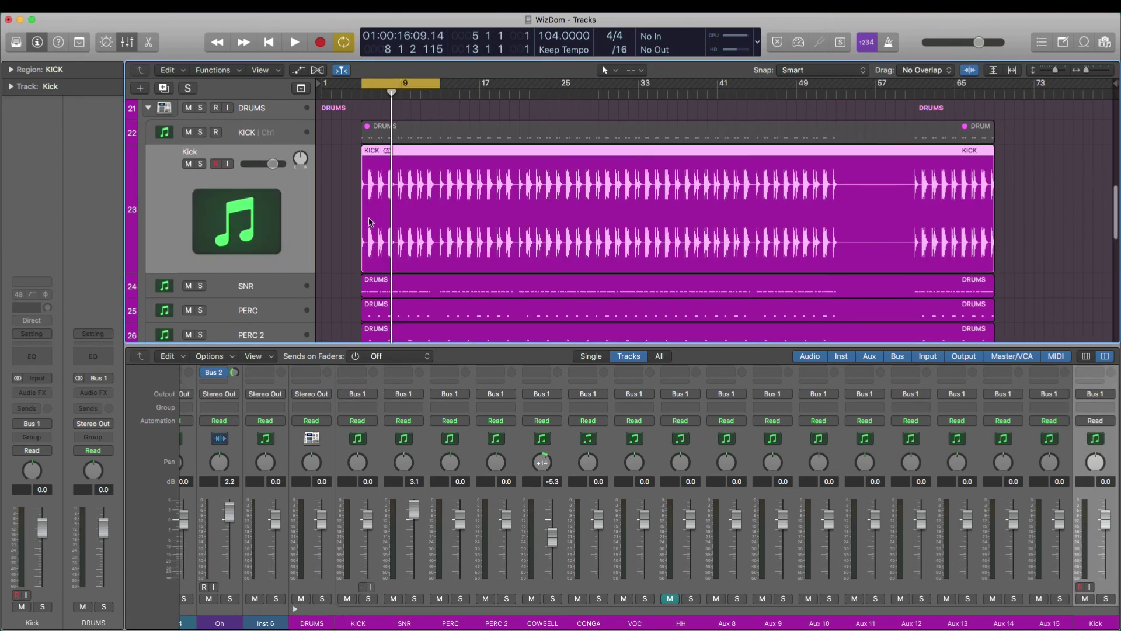
{"action": "key", "text": "z"}
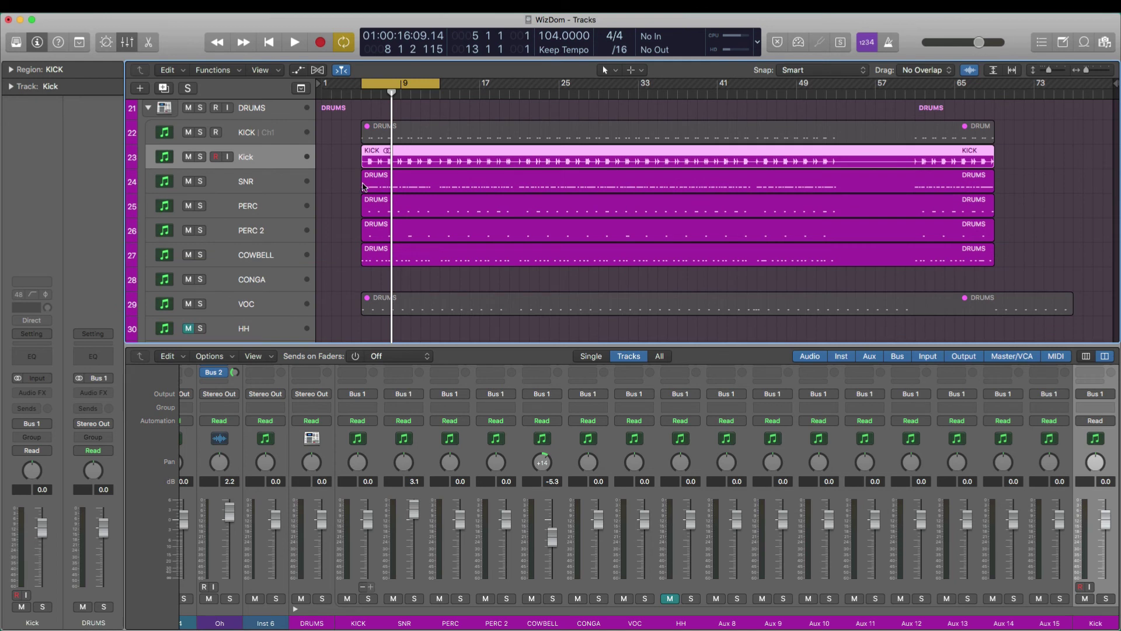
{"action": "left_click_drag", "start_coordinate": [265, 157], "coordinate": [266, 210]}
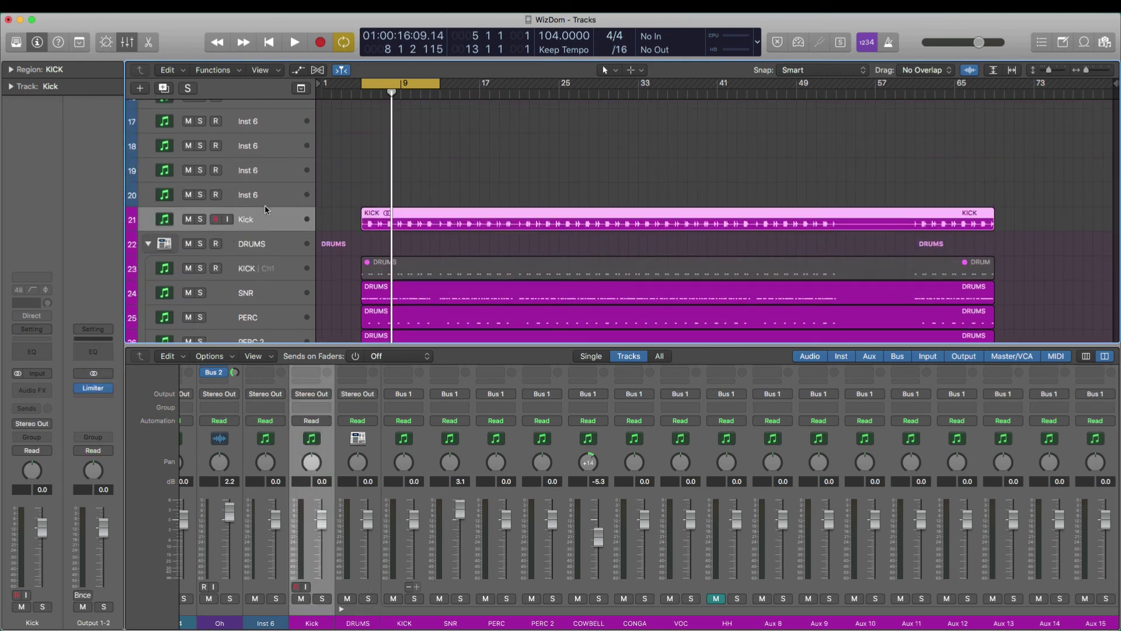
{"action": "key", "text": "space"}
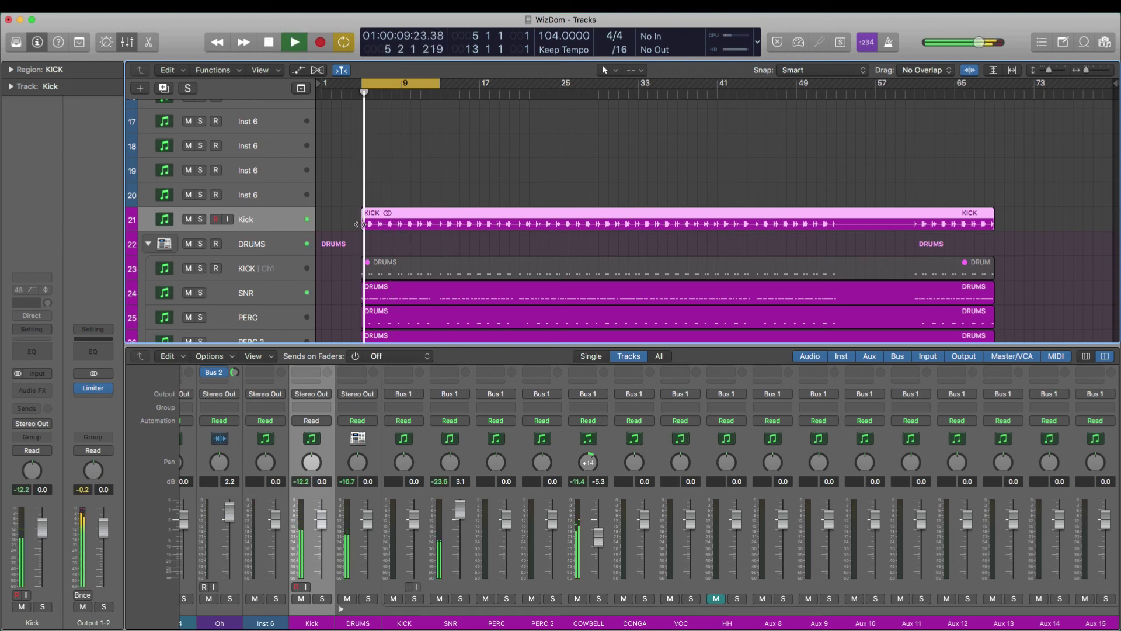
Step: Toggle the bounced Kick track's mute during playback to compare, leave the track muted, and stop playback
{"action": "left_click", "coordinate": [188, 219]}
{"action": "left_click", "coordinate": [188, 219]}
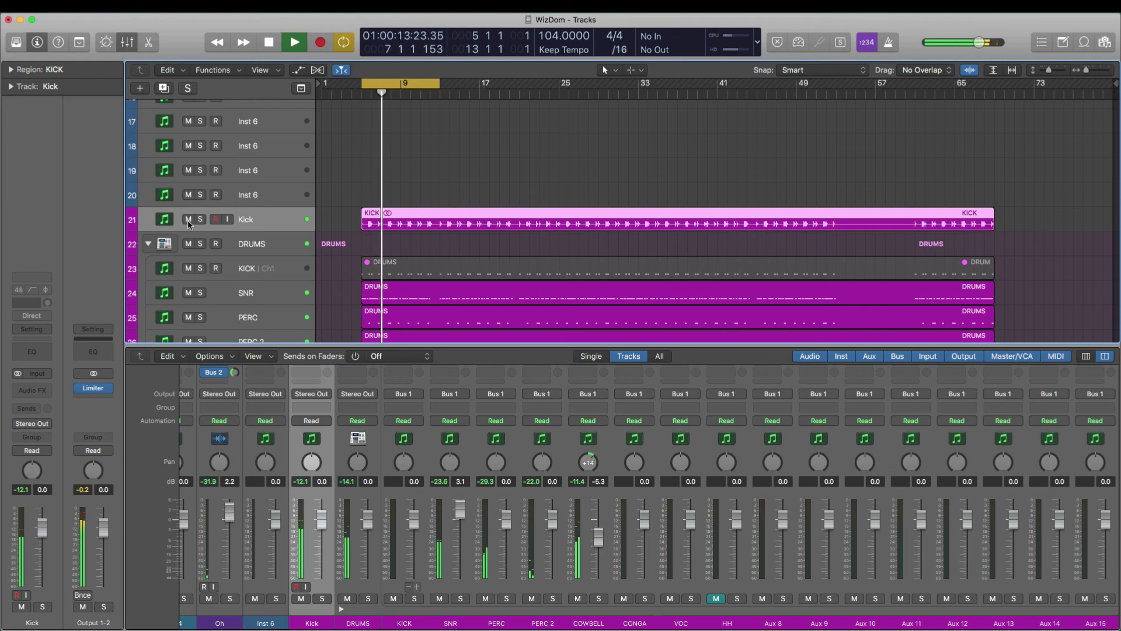
{"action": "left_click", "coordinate": [188, 219]}
{"action": "key", "text": "space"}
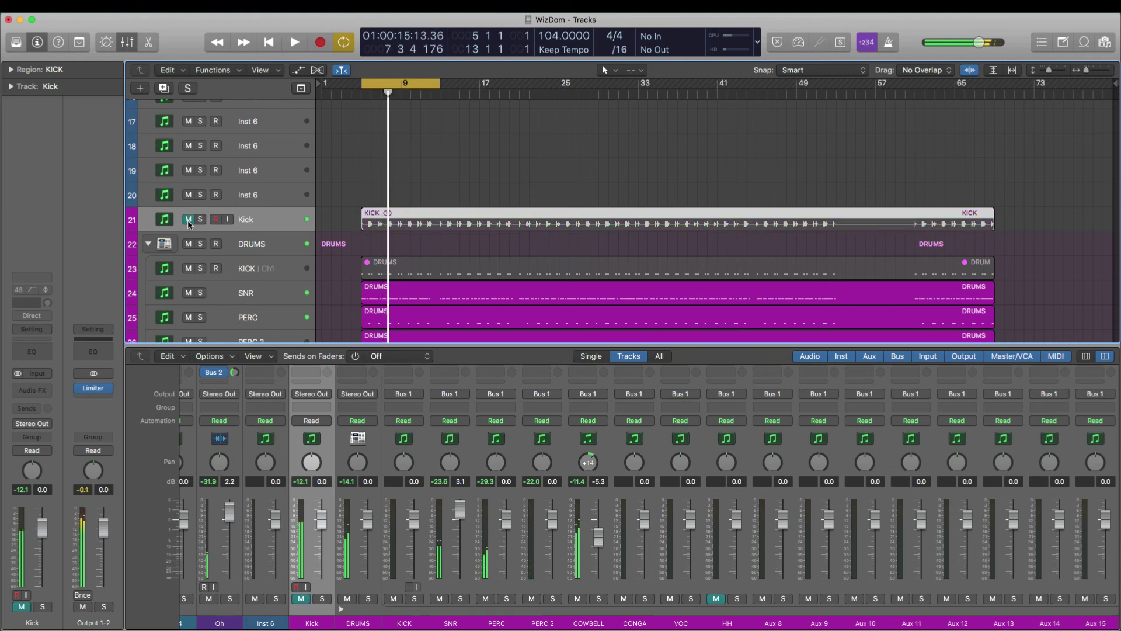
Step: Inspect the Bounce Regions in Place options for the SNR track's DRUMS region and close the dialog without bouncing
{"action": "scroll", "coordinate": [198, 216], "scroll_direction": "down", "scroll_amount": 5}
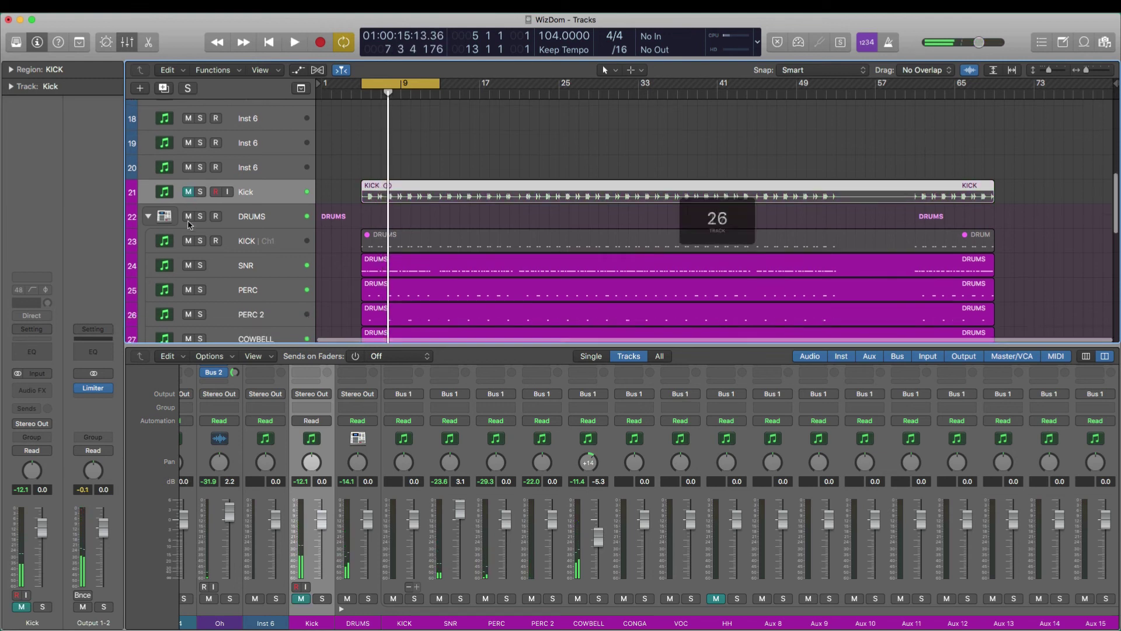
{"action": "left_click", "coordinate": [257, 184]}
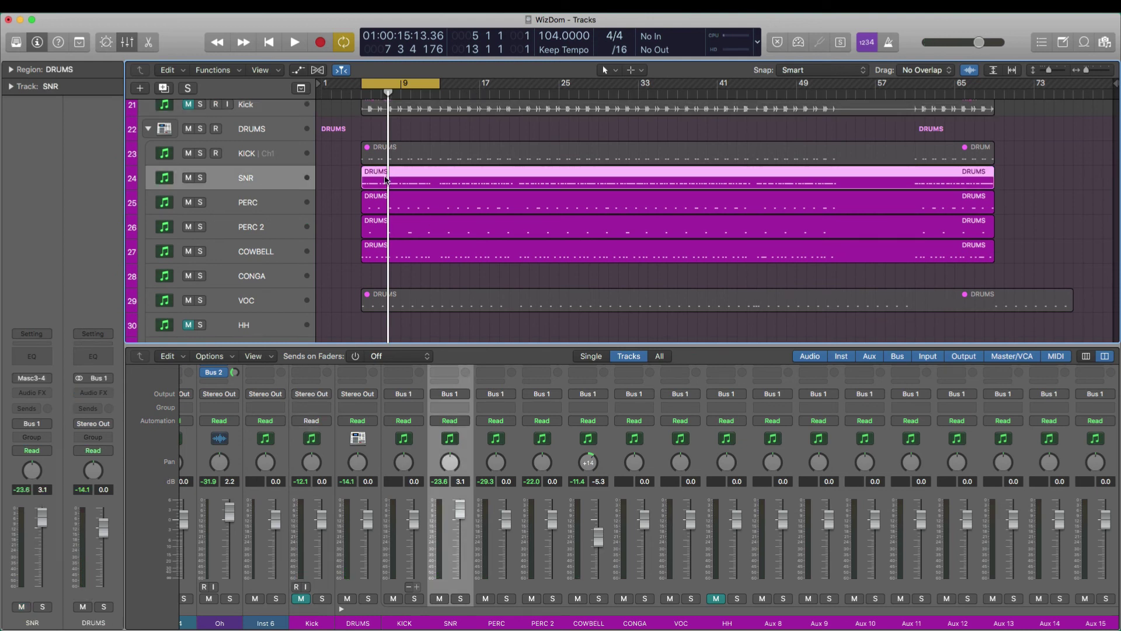
{"action": "key", "text": "ctrl+b"}
{"action": "left_click", "coordinate": [602, 242]}
Step: Select the DRUMS stack, turn on the Hide controls in the track headers, and review the stack's tracks
{"action": "left_click", "coordinate": [282, 129]}
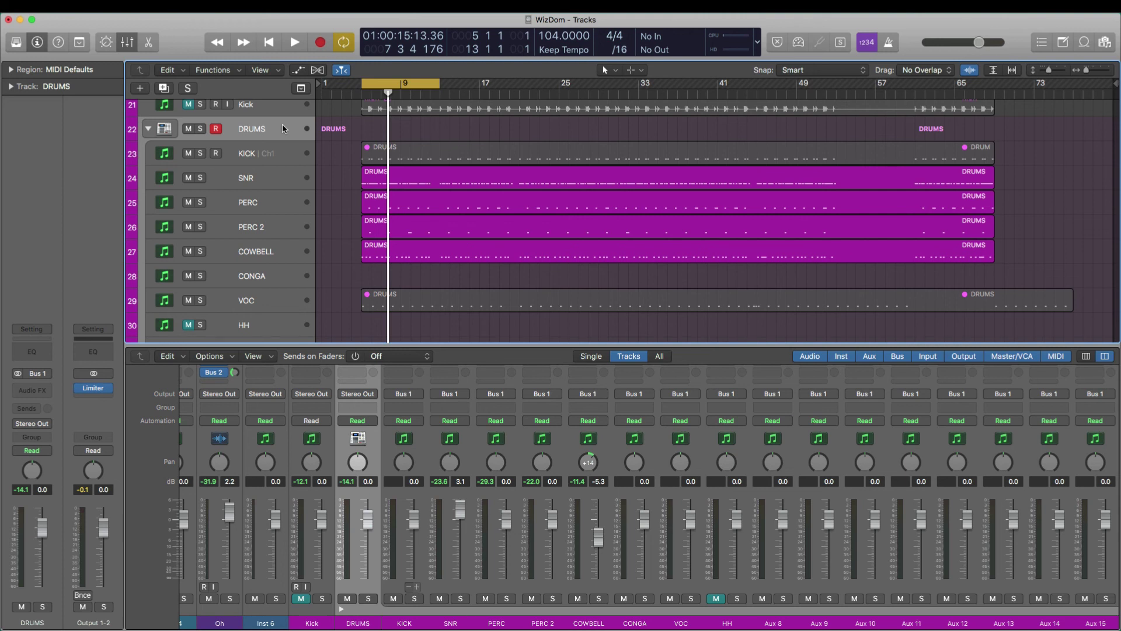
{"action": "key", "text": "h"}
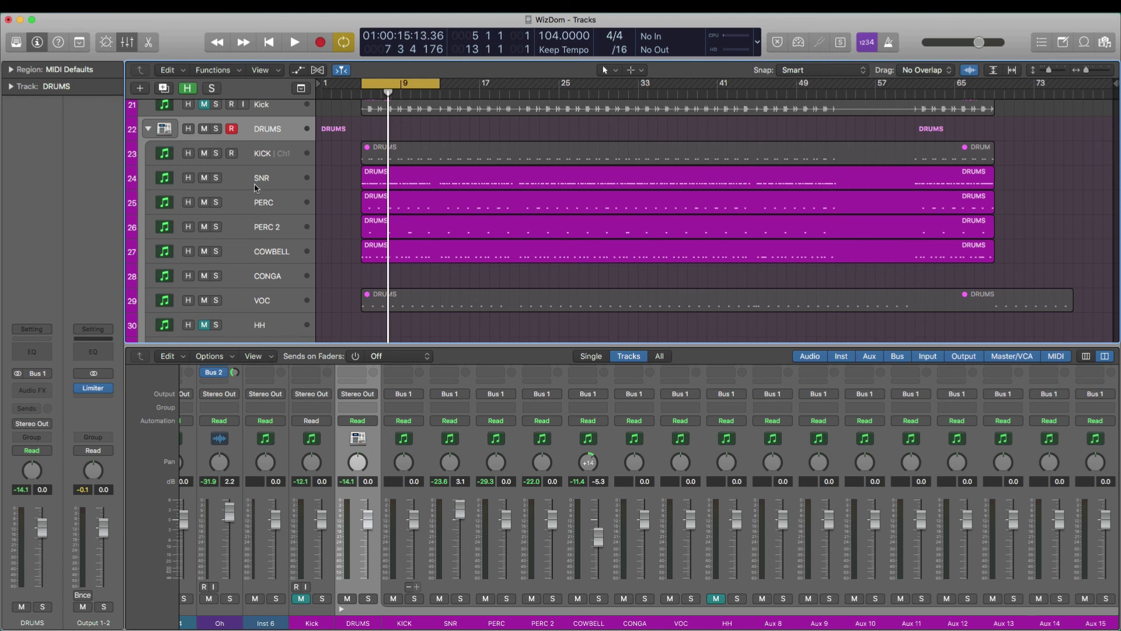
{"action": "scroll", "coordinate": [255, 187], "scroll_direction": "up", "scroll_amount": 5}
{"action": "scroll", "coordinate": [255, 188], "scroll_direction": "down", "scroll_amount": 3}
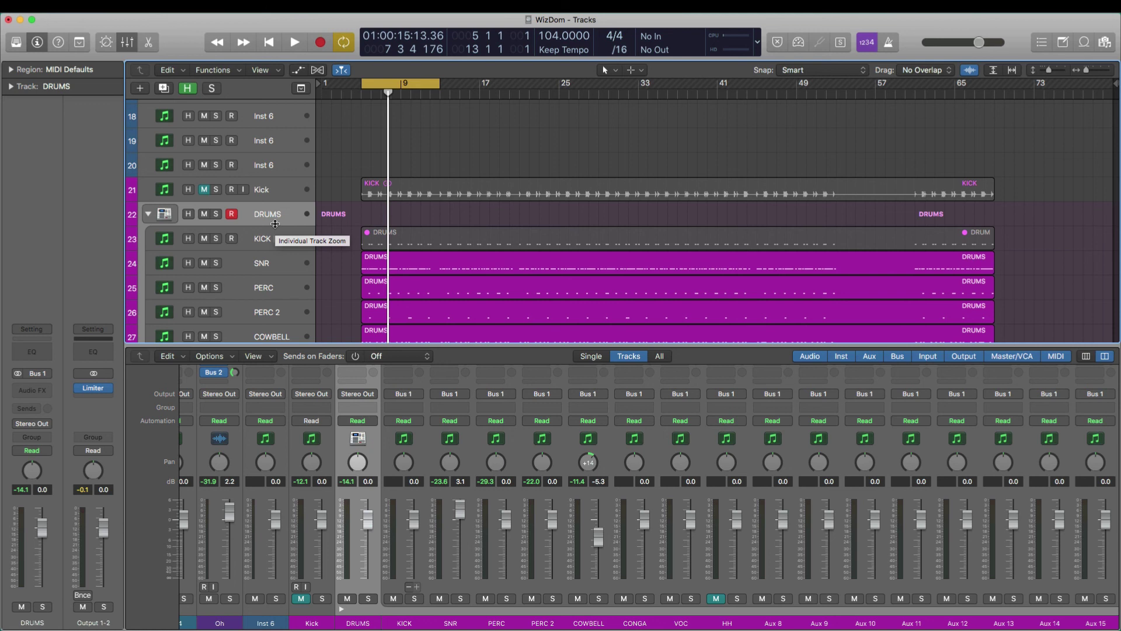
{"action": "scroll", "coordinate": [409, 220], "scroll_direction": "down", "scroll_amount": 3}
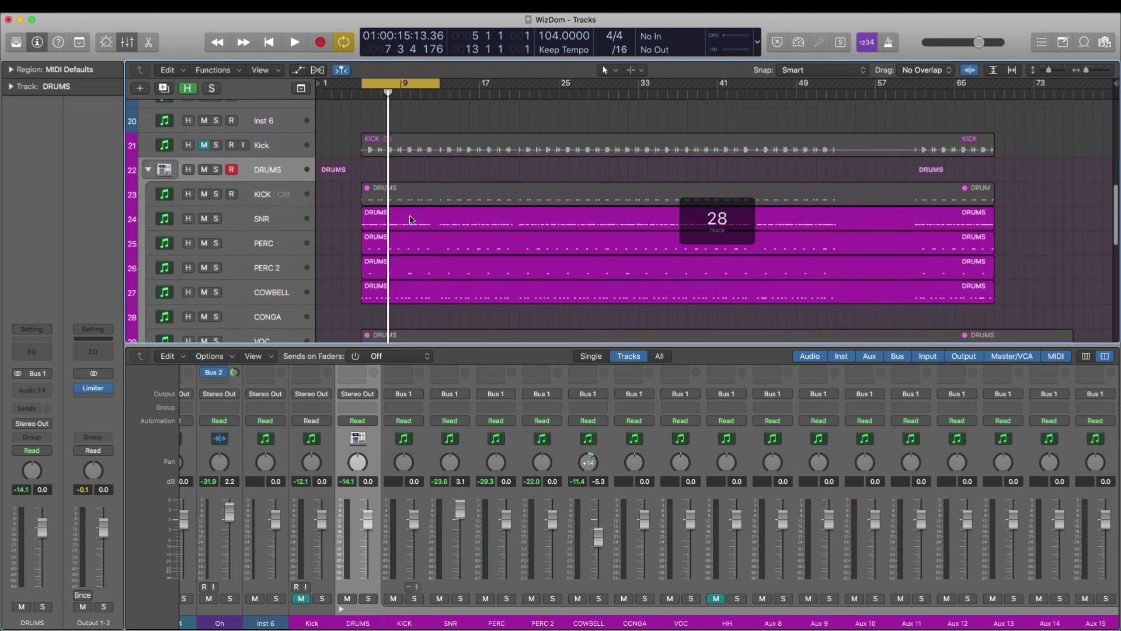